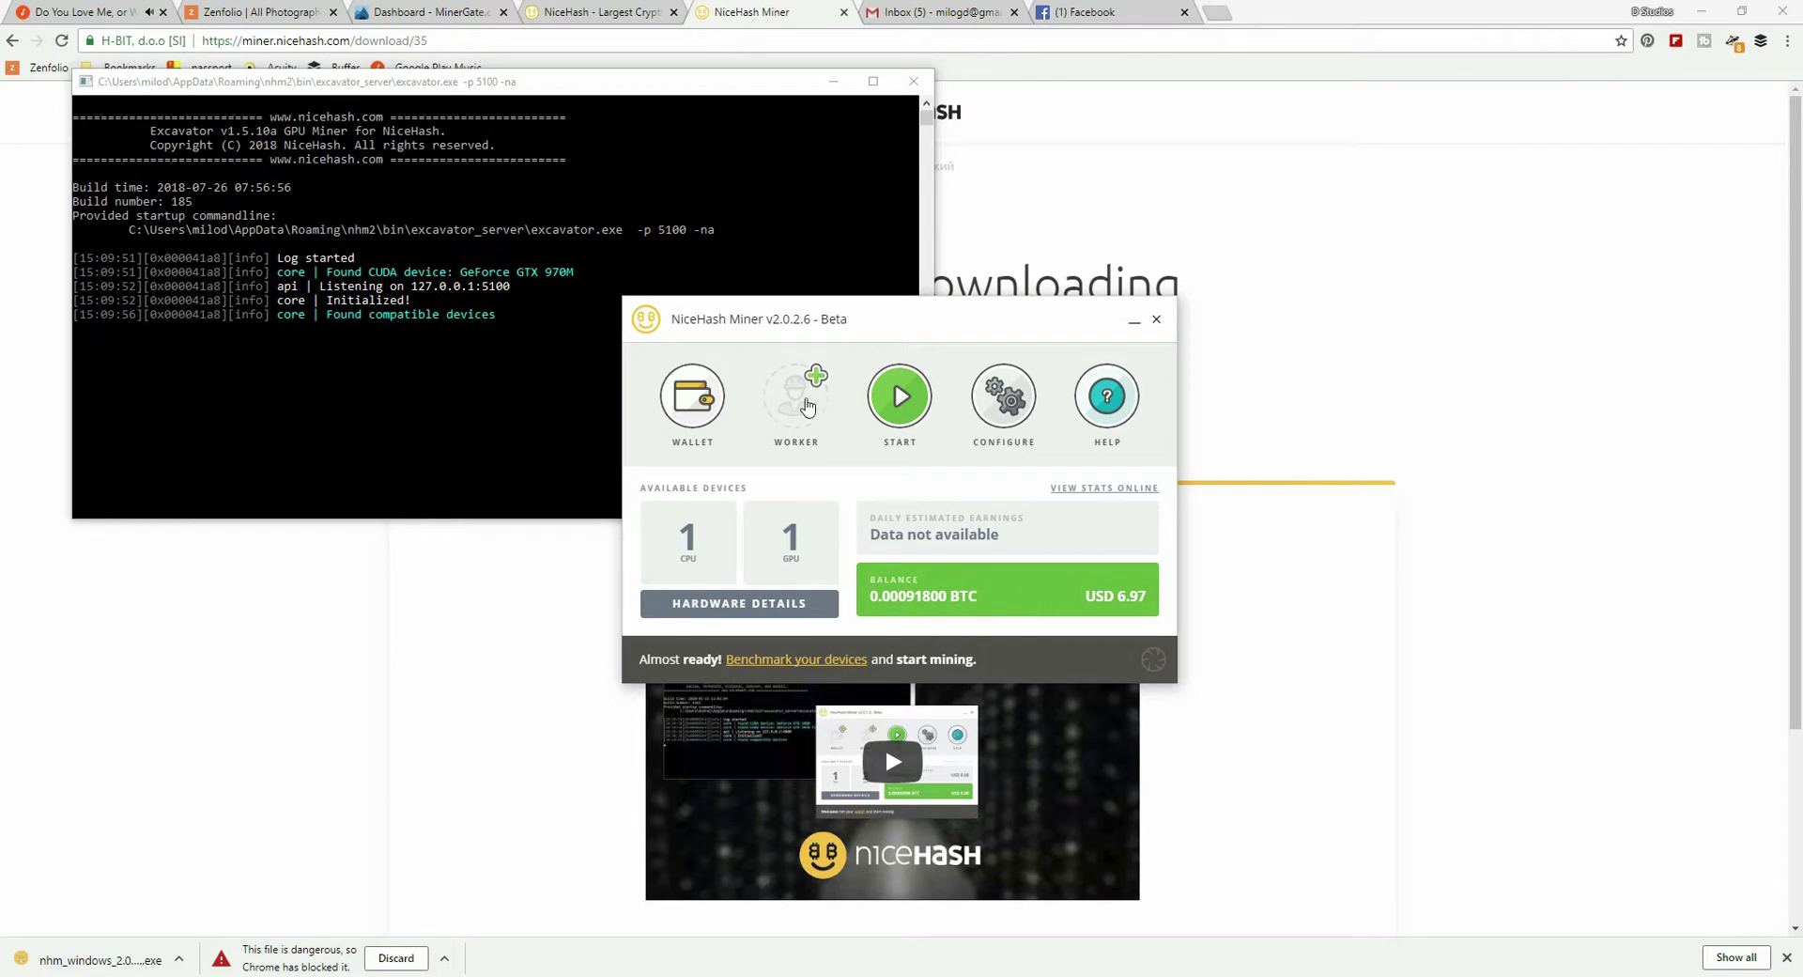
Step: In Hardware Details, expand the GPU's algorithm list and disable every algorithm
click(803, 404)
click(1014, 581)
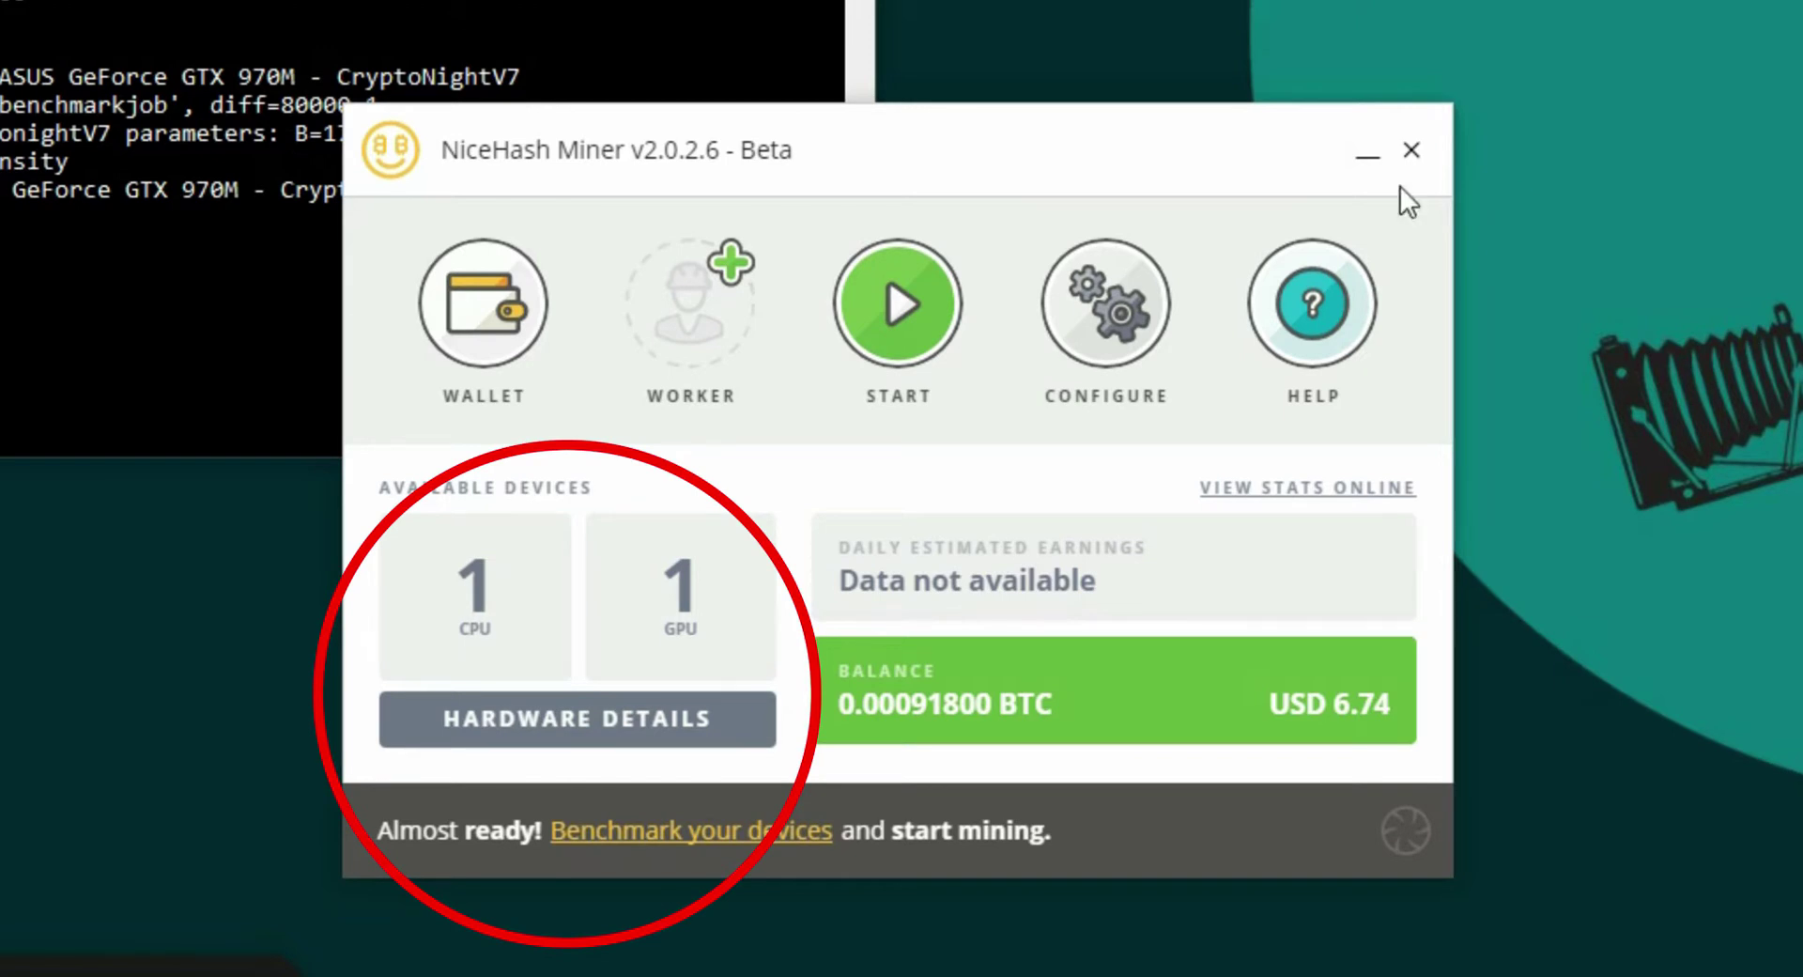
click(620, 731)
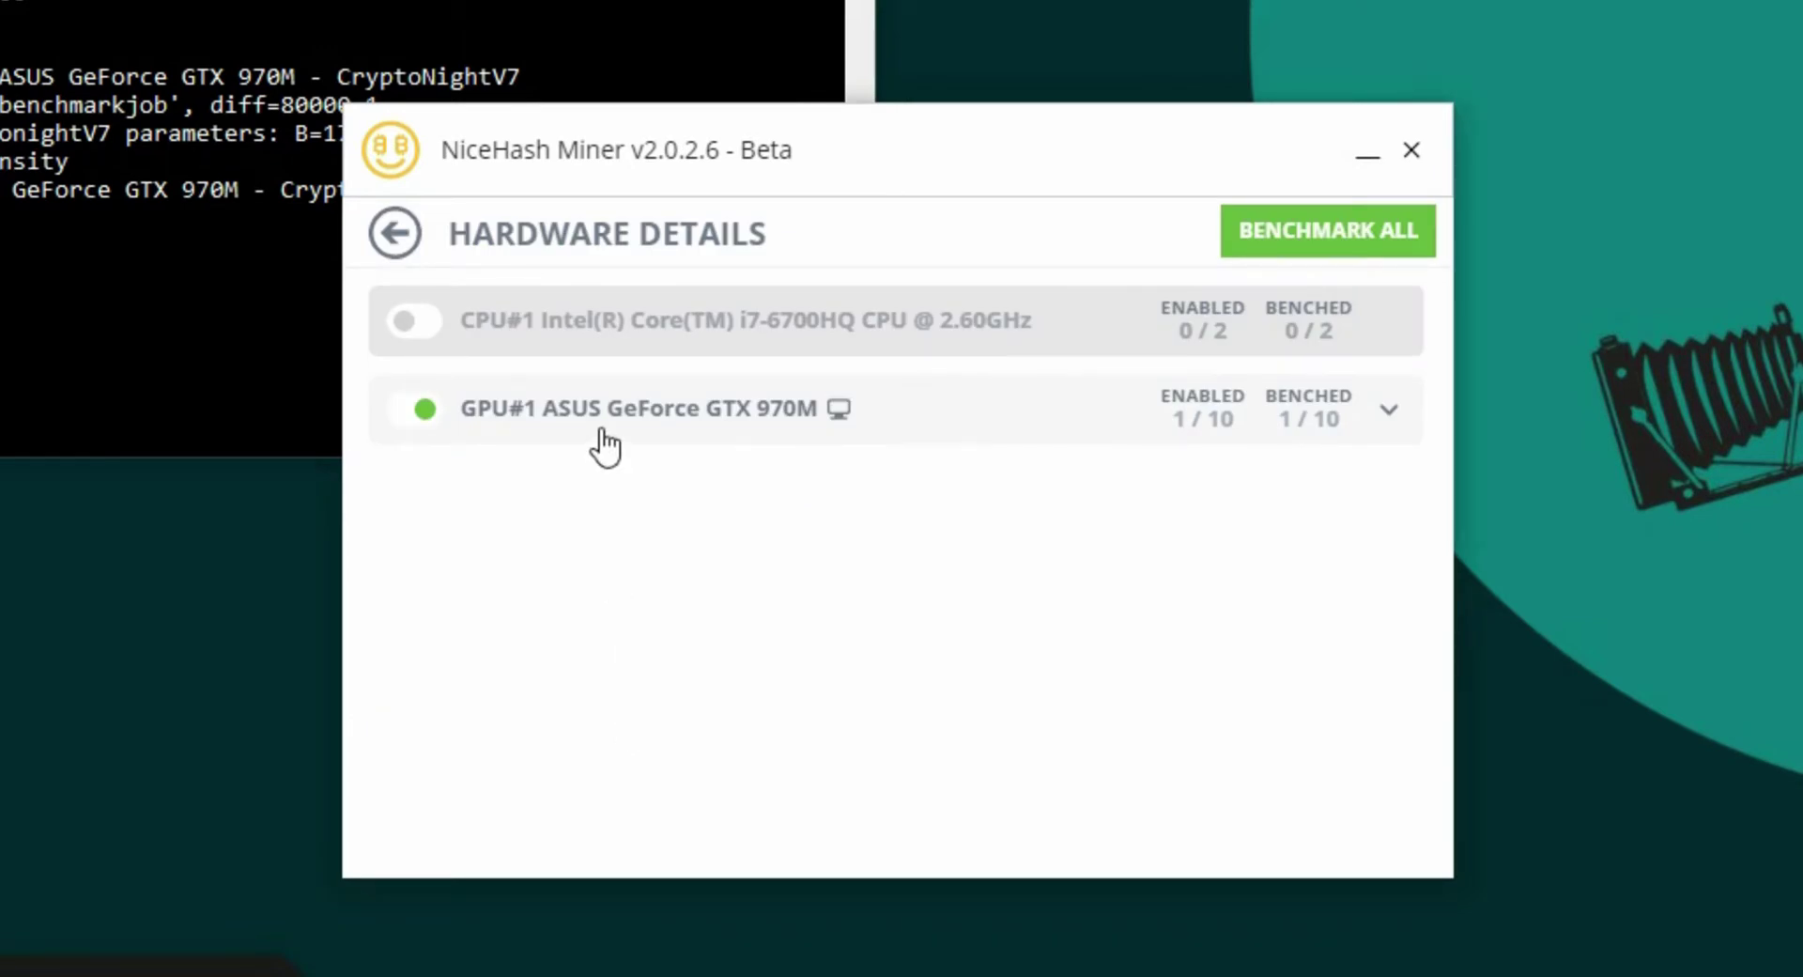
click(1391, 418)
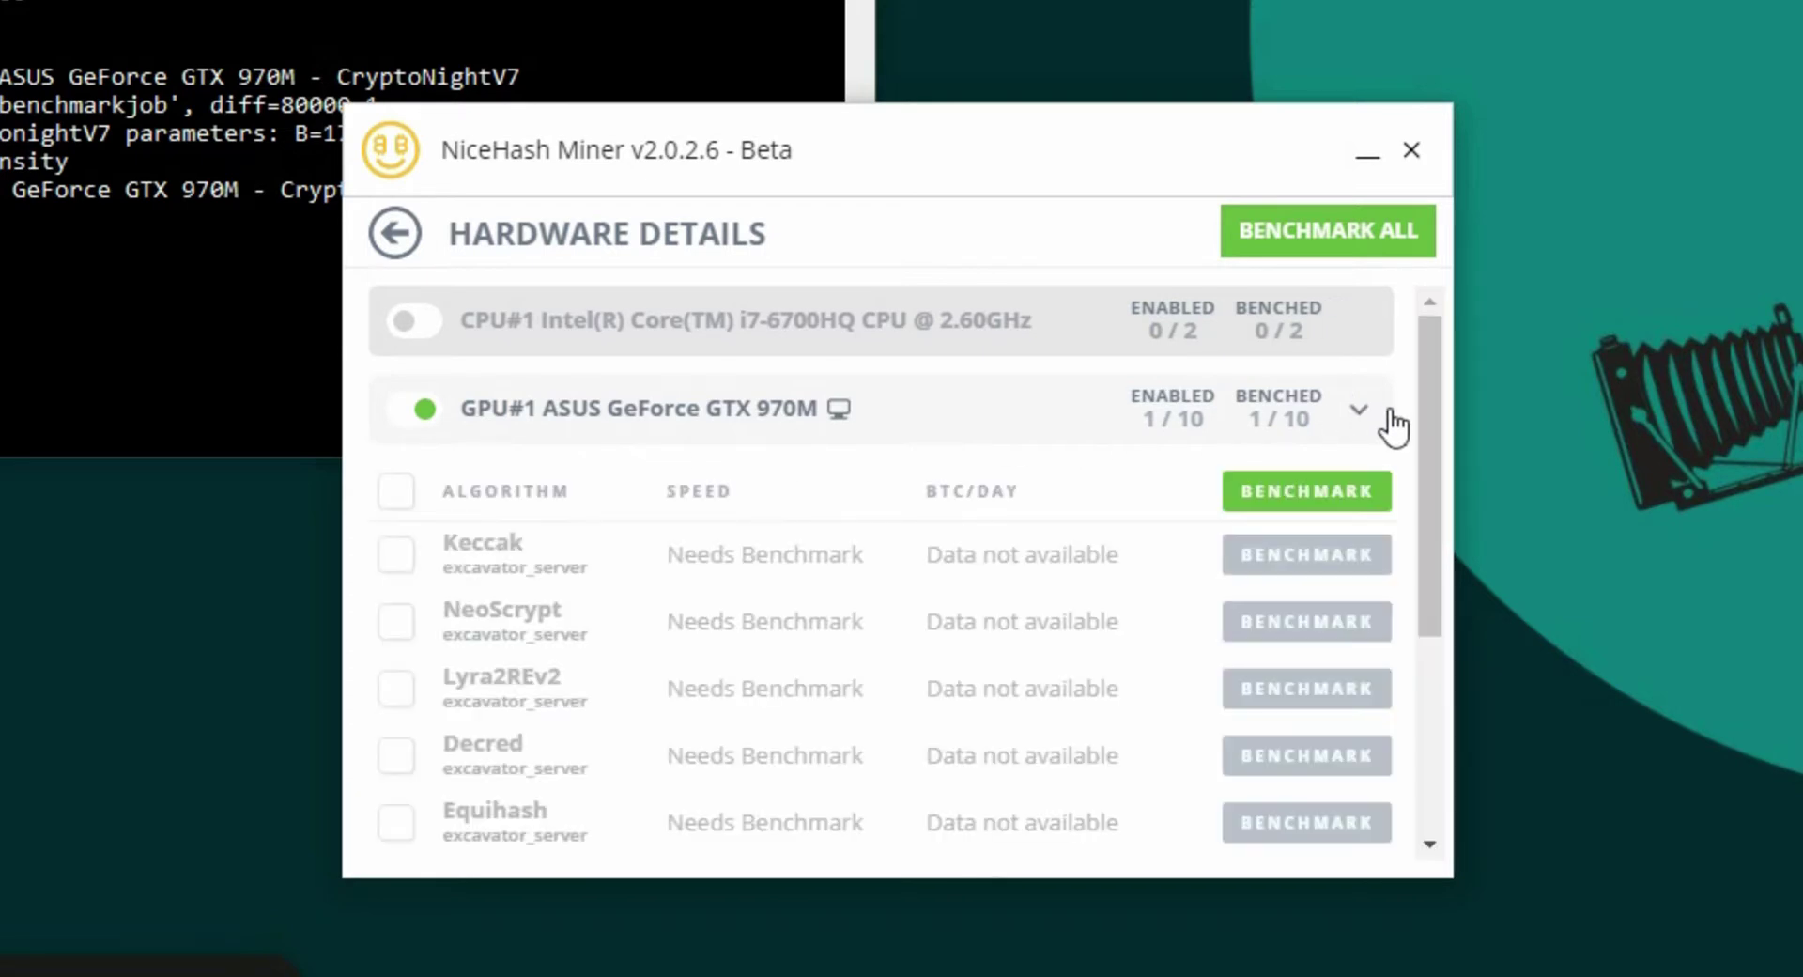
click(397, 493)
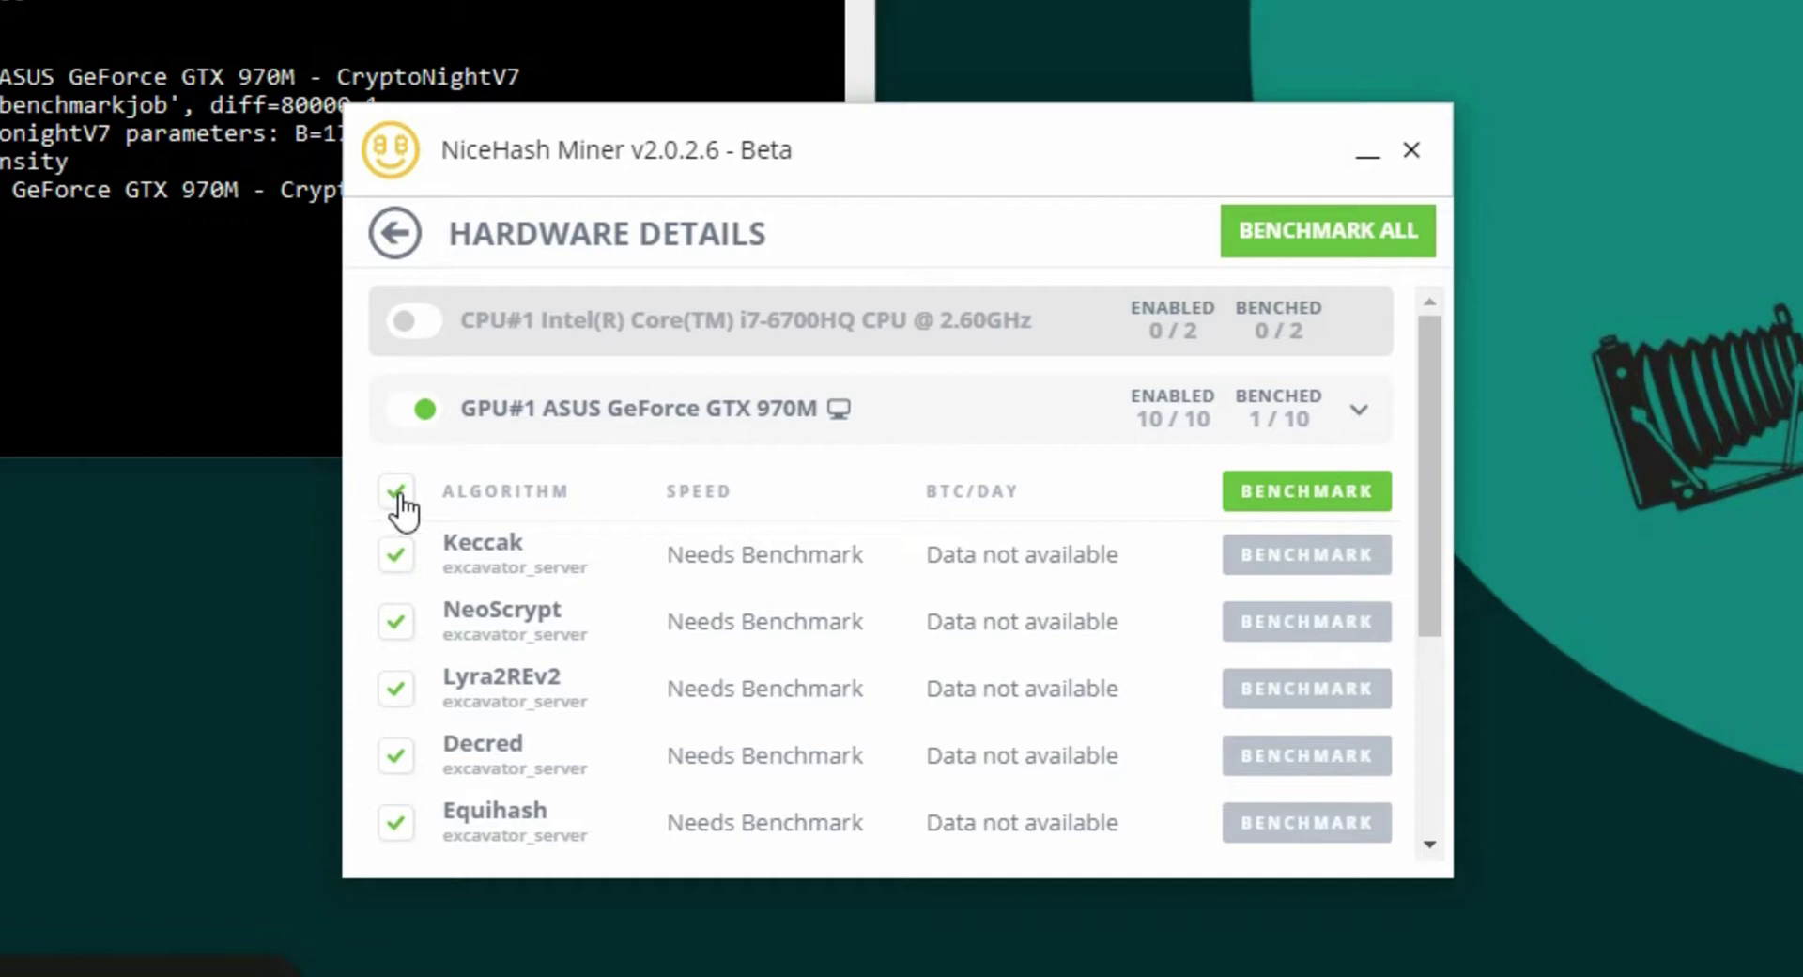
click(398, 496)
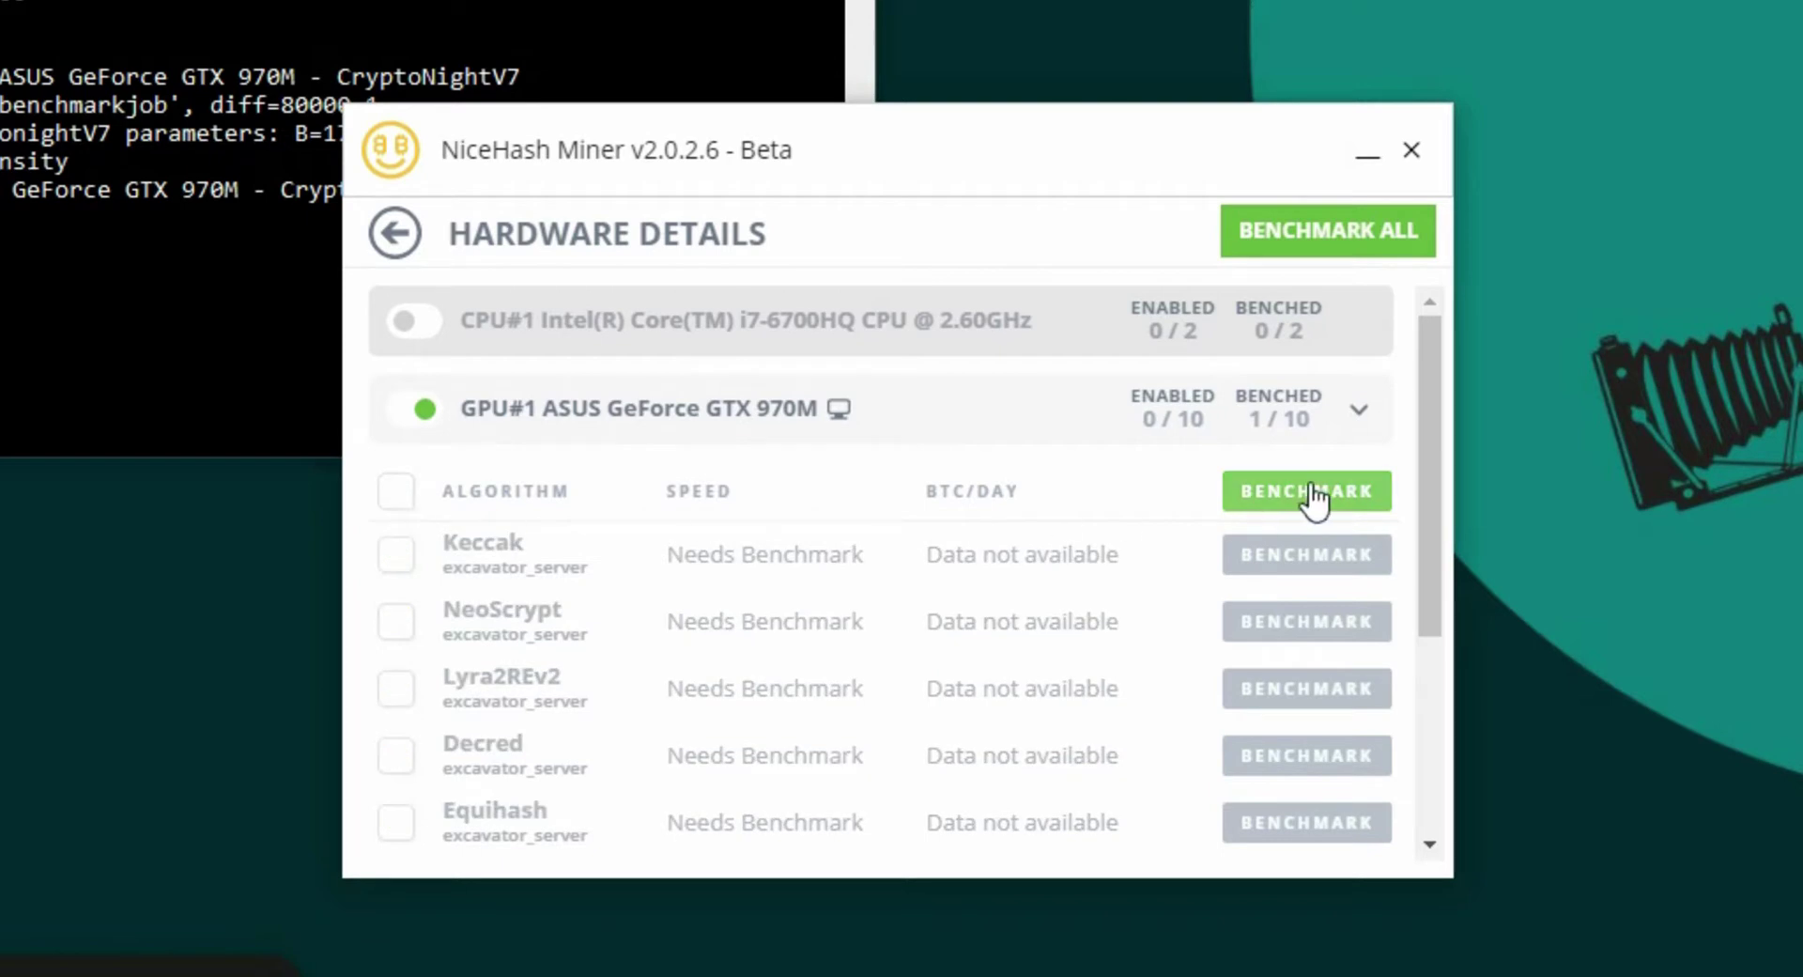
drag(1420, 469, 1452, 715)
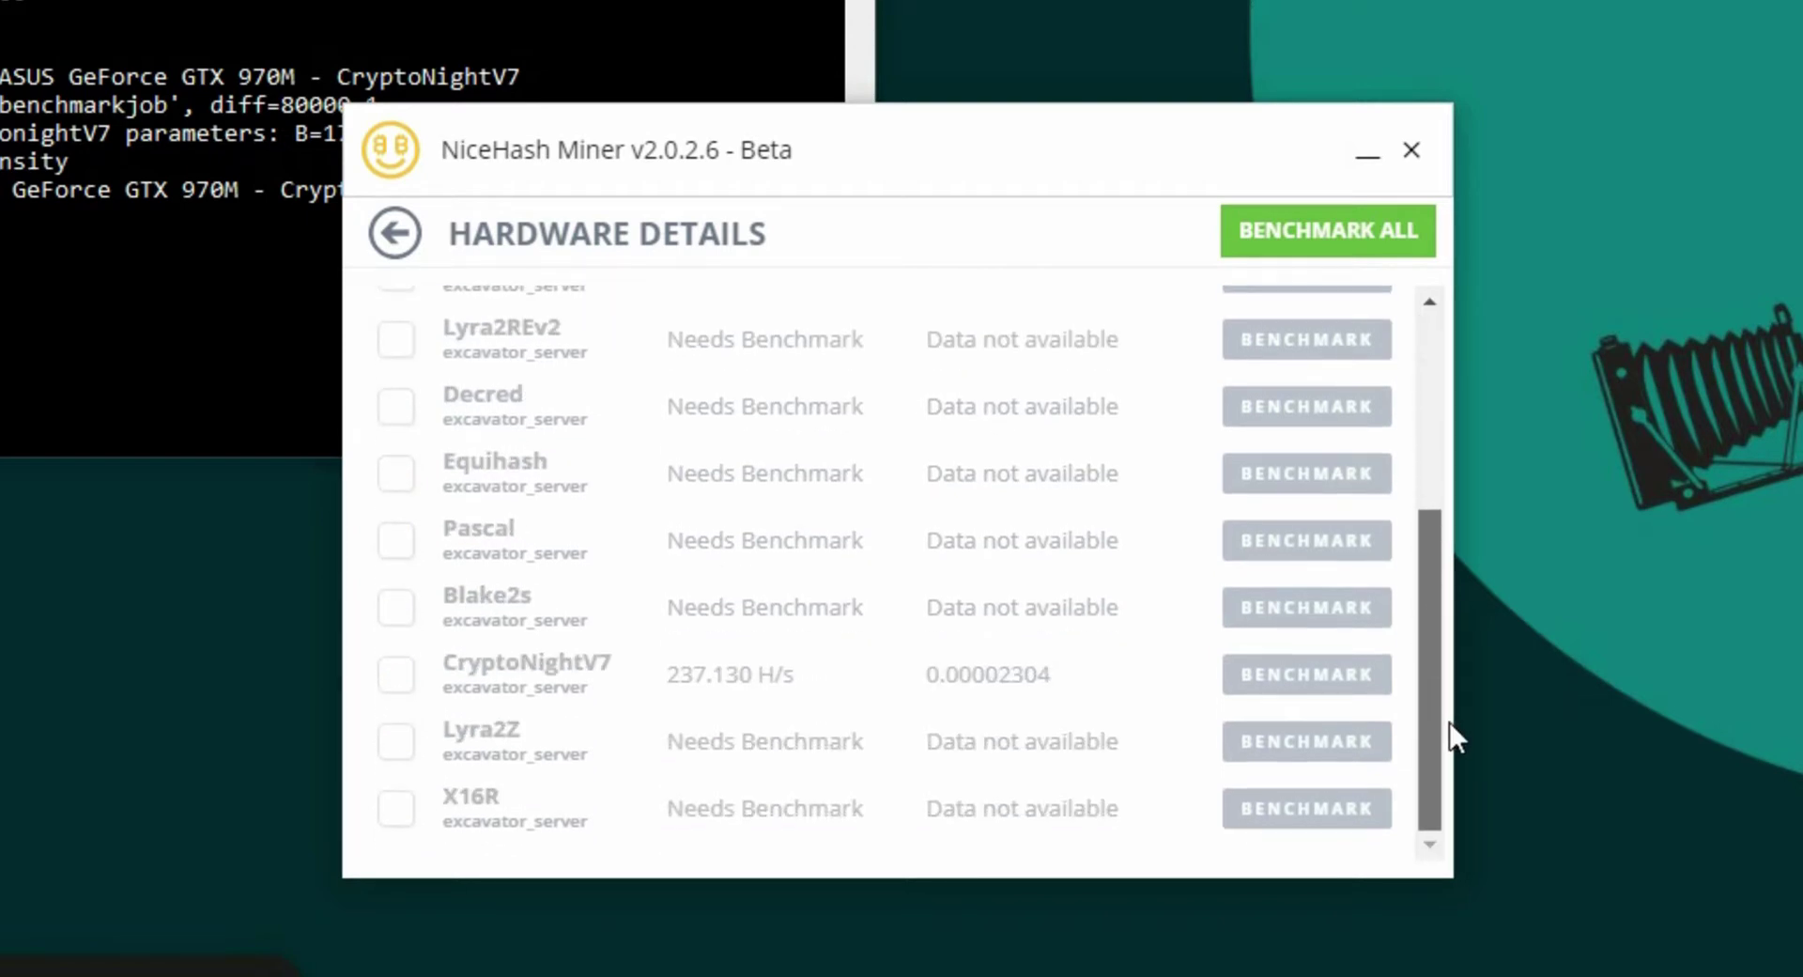
Step: Enable CryptoNightV7 and Lyra2Z, and run a standard benchmark of Lyra2Z
click(396, 676)
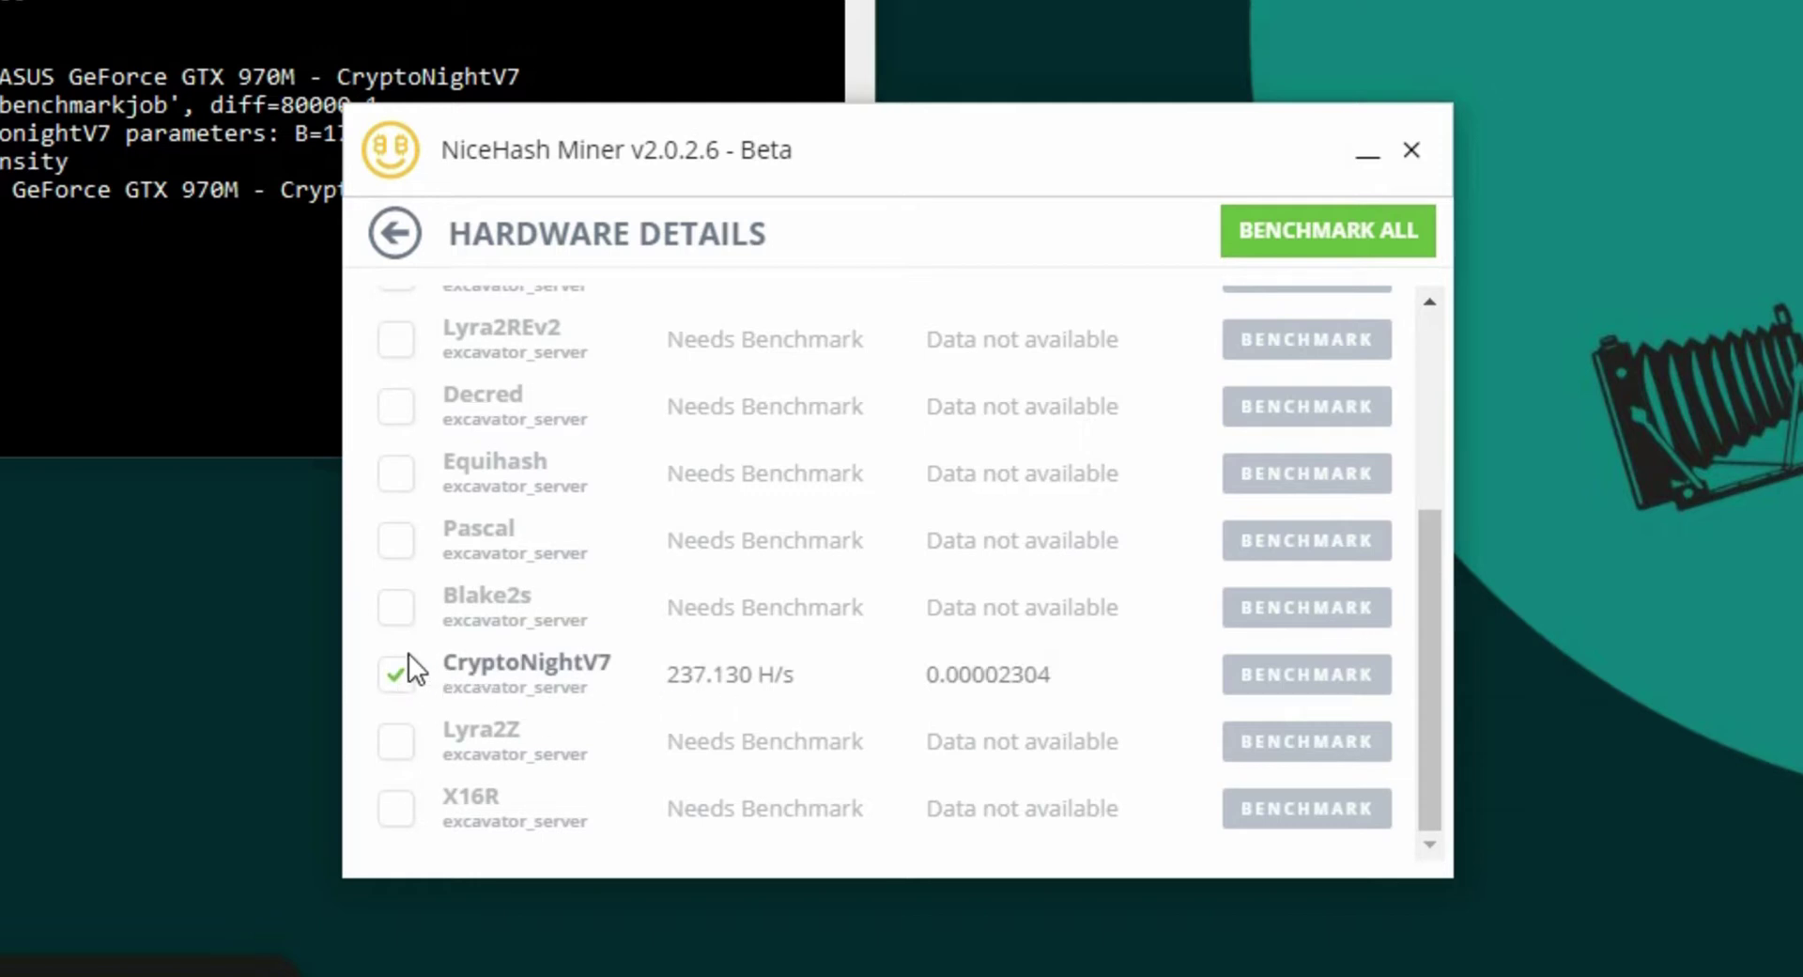
click(399, 744)
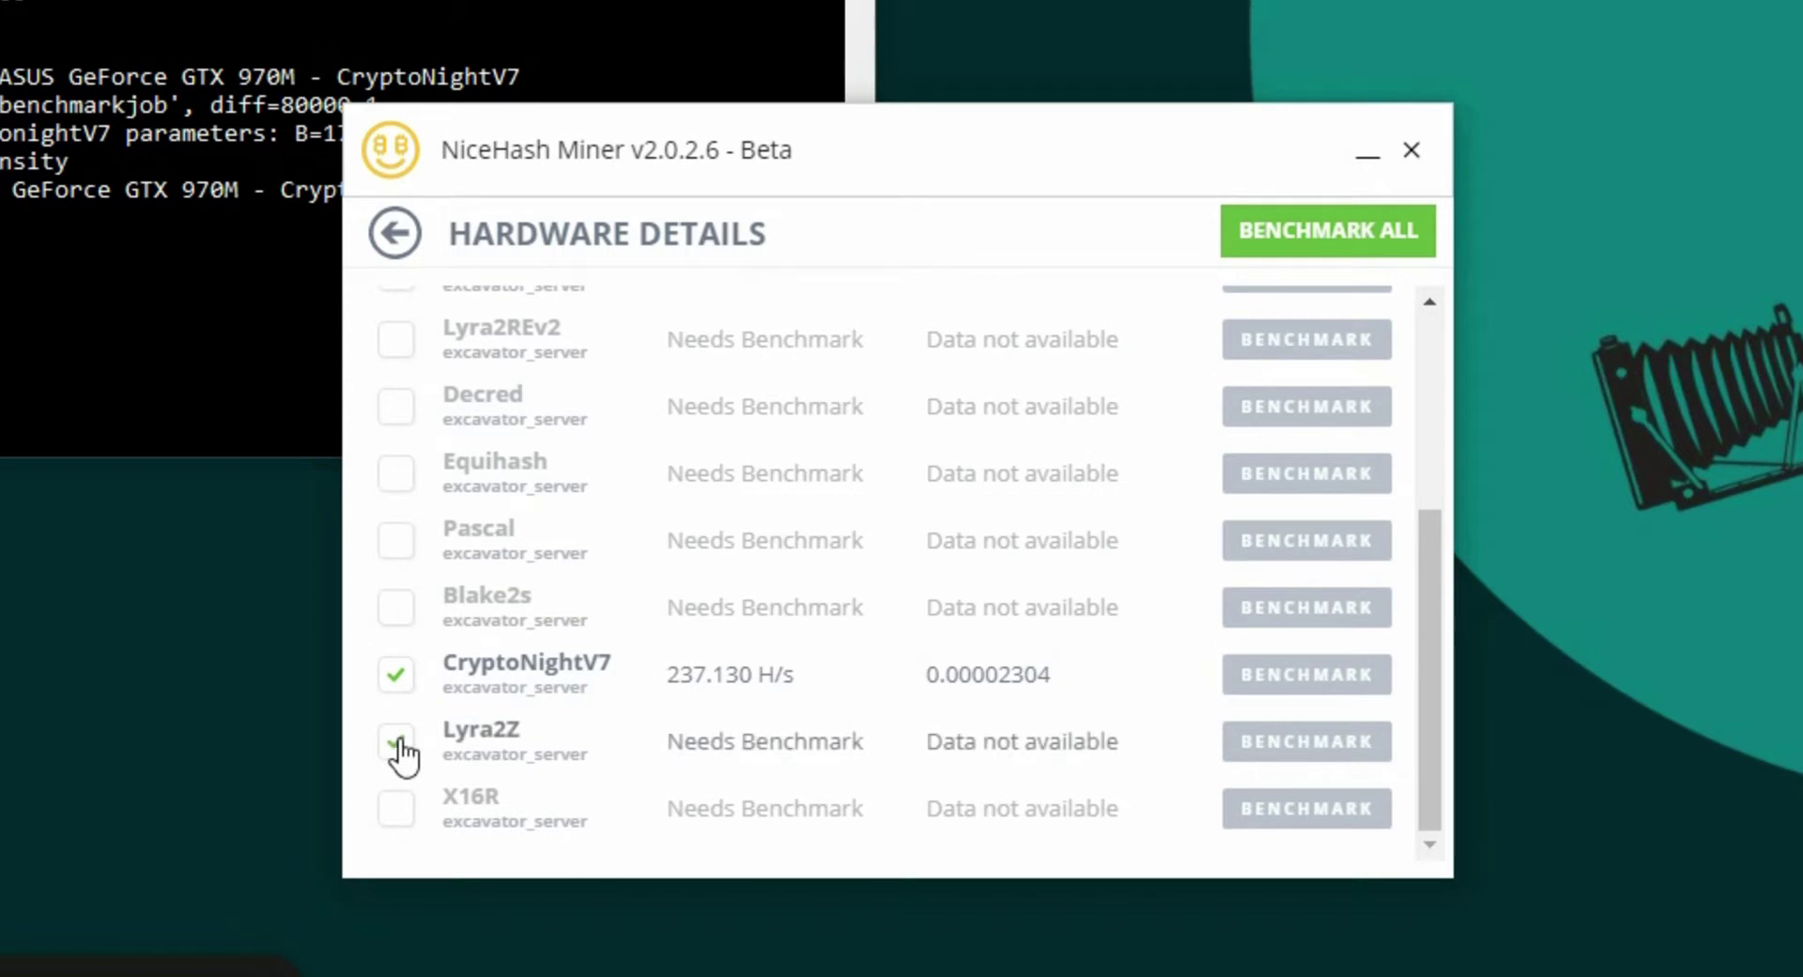
click(1302, 759)
click(855, 507)
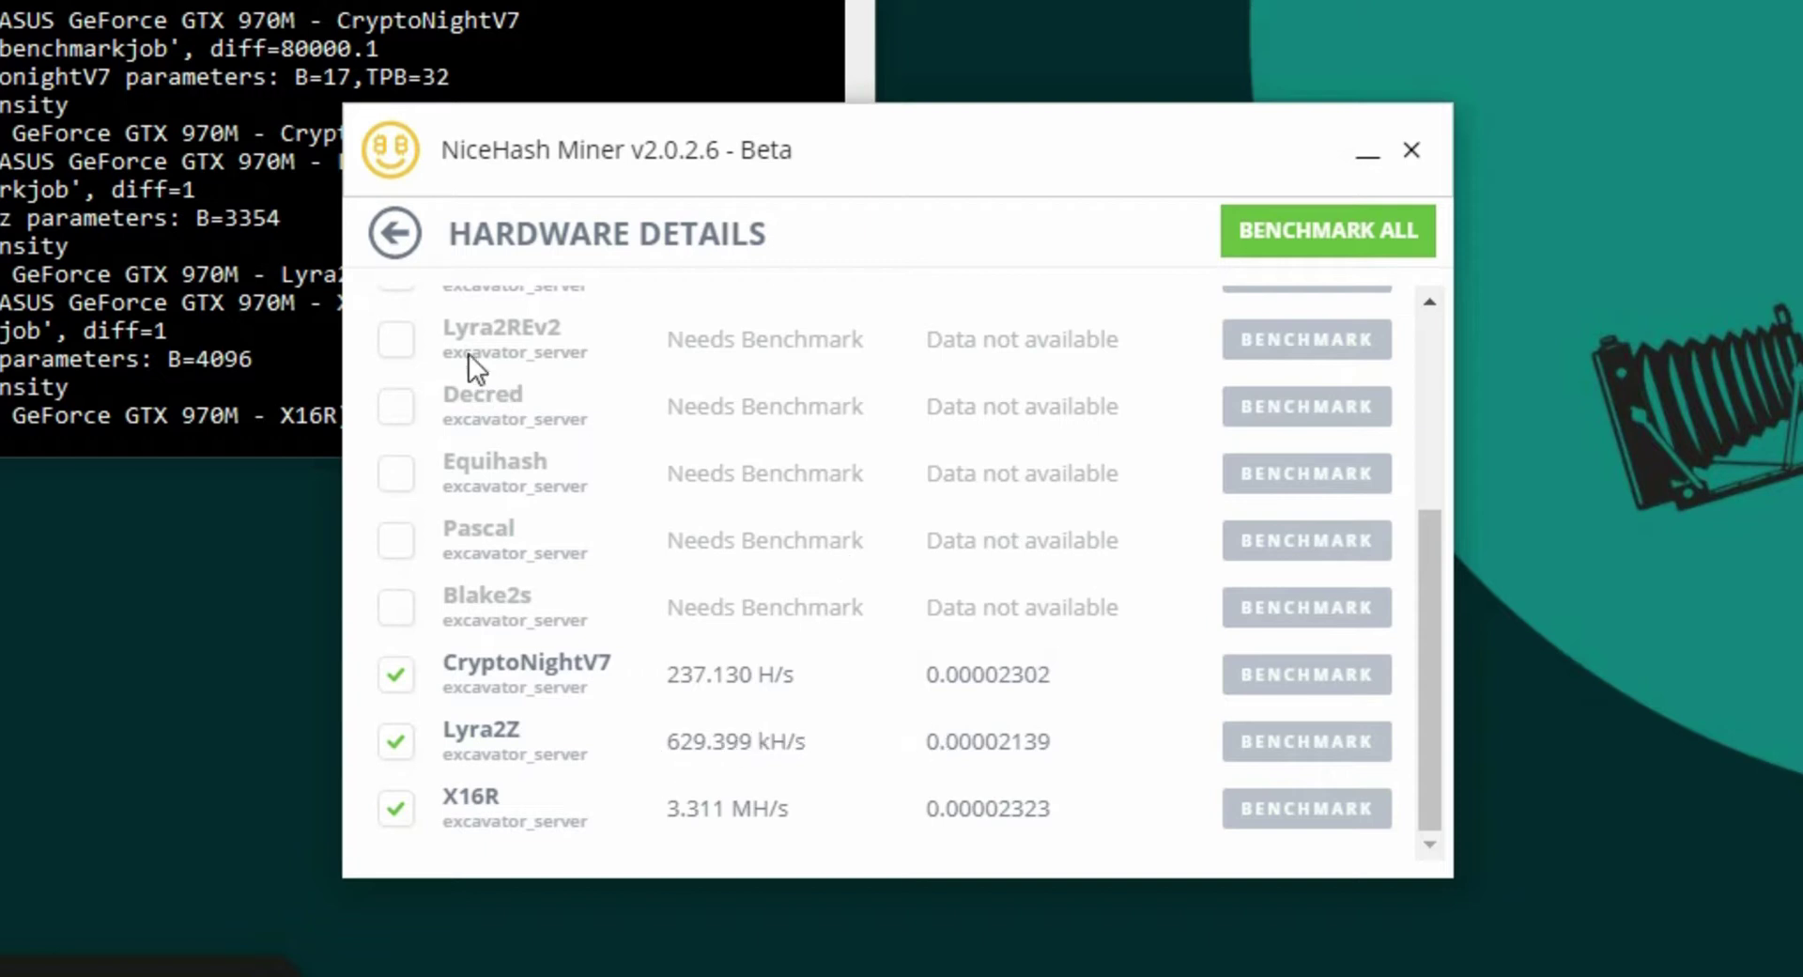
Step: Mine X16R briefly at about 3.9 MH/s, check the mining details, then stop mining
click(395, 232)
click(899, 320)
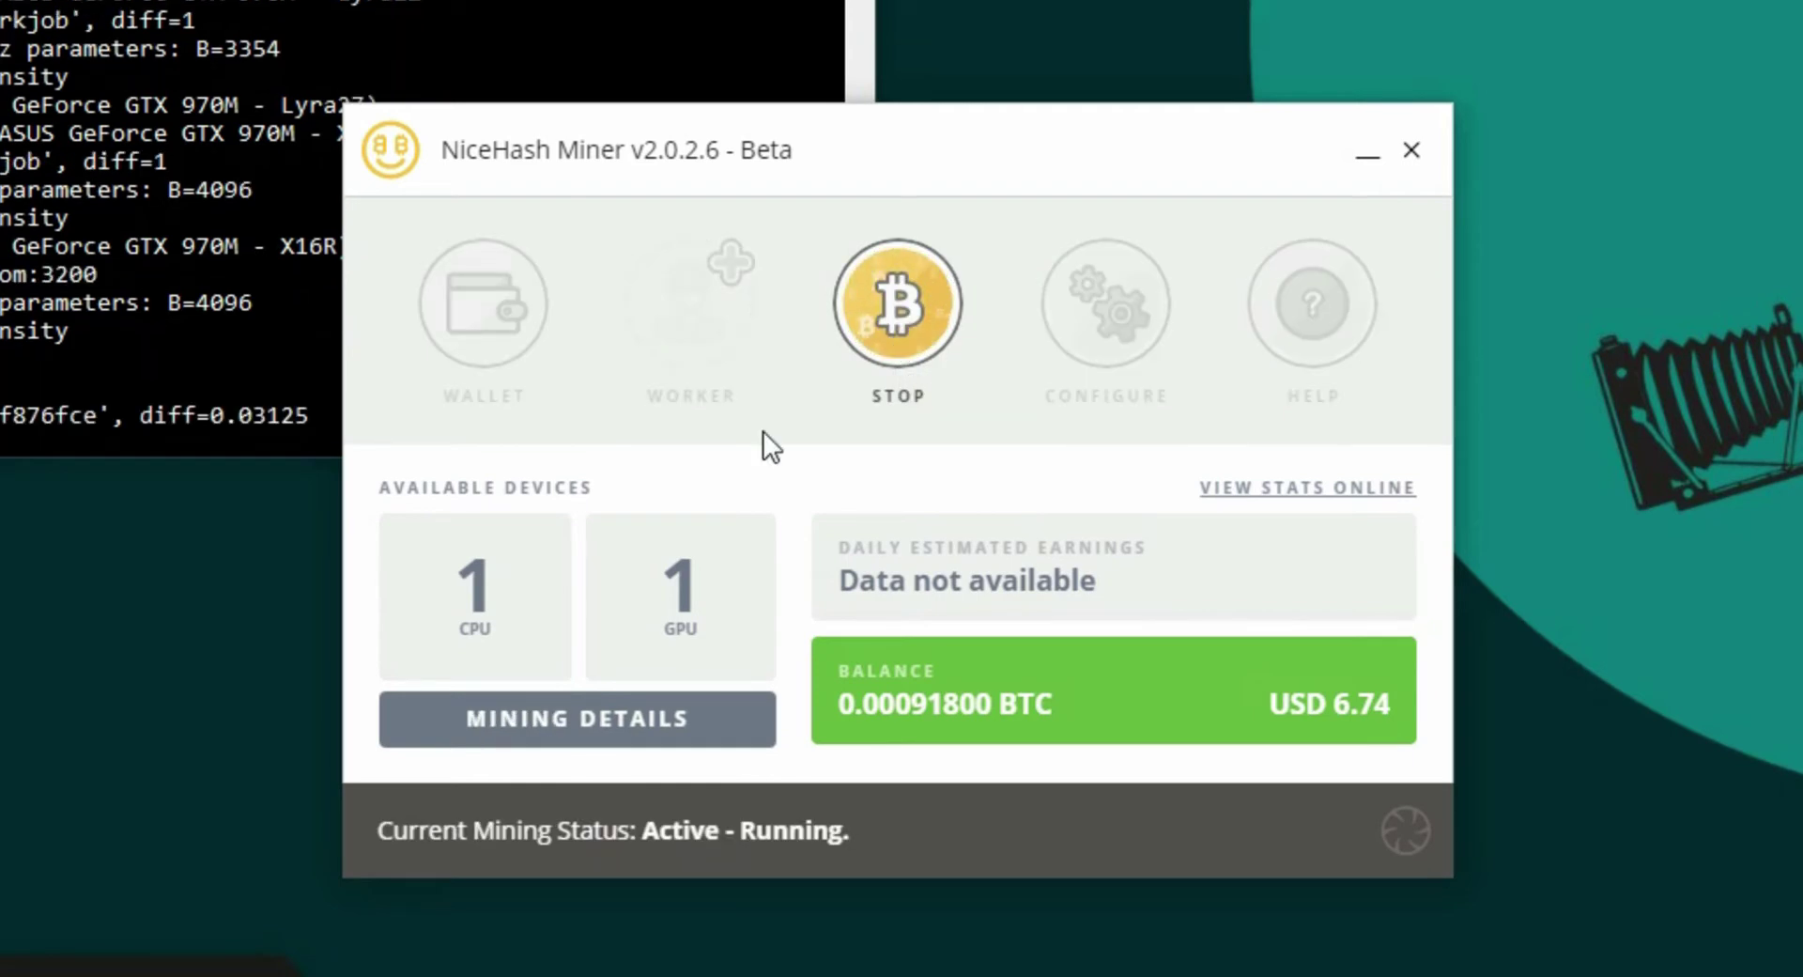
click(594, 737)
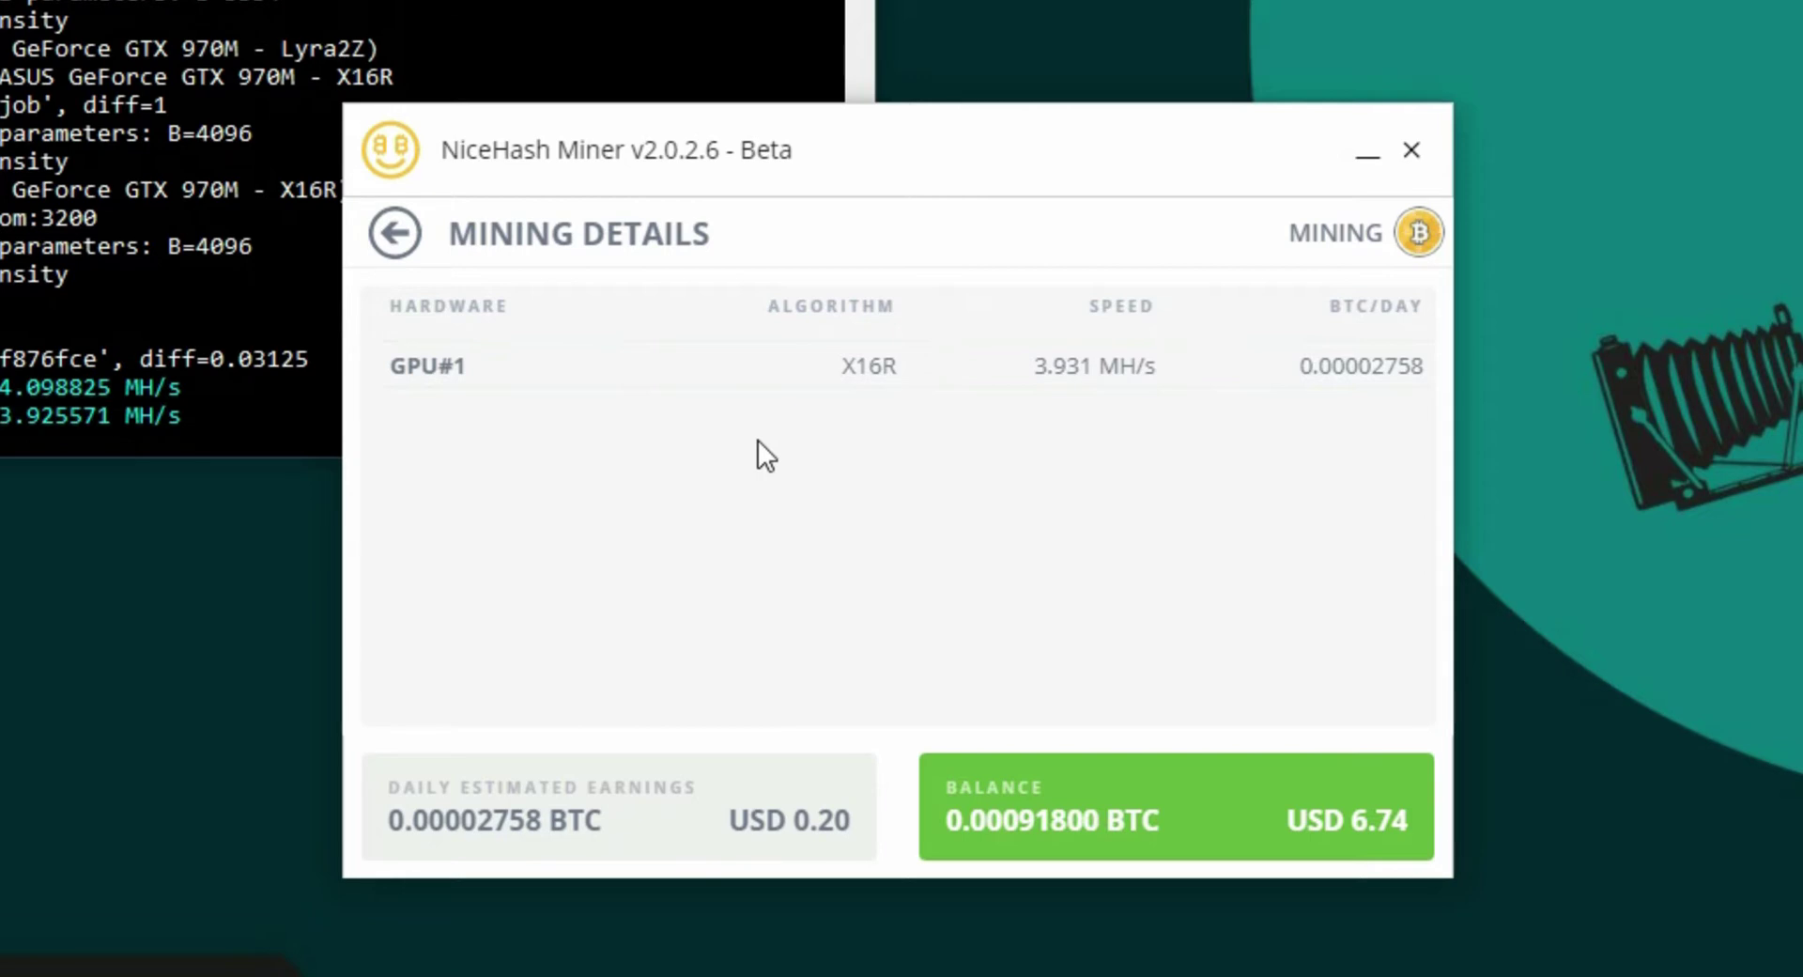
click(406, 237)
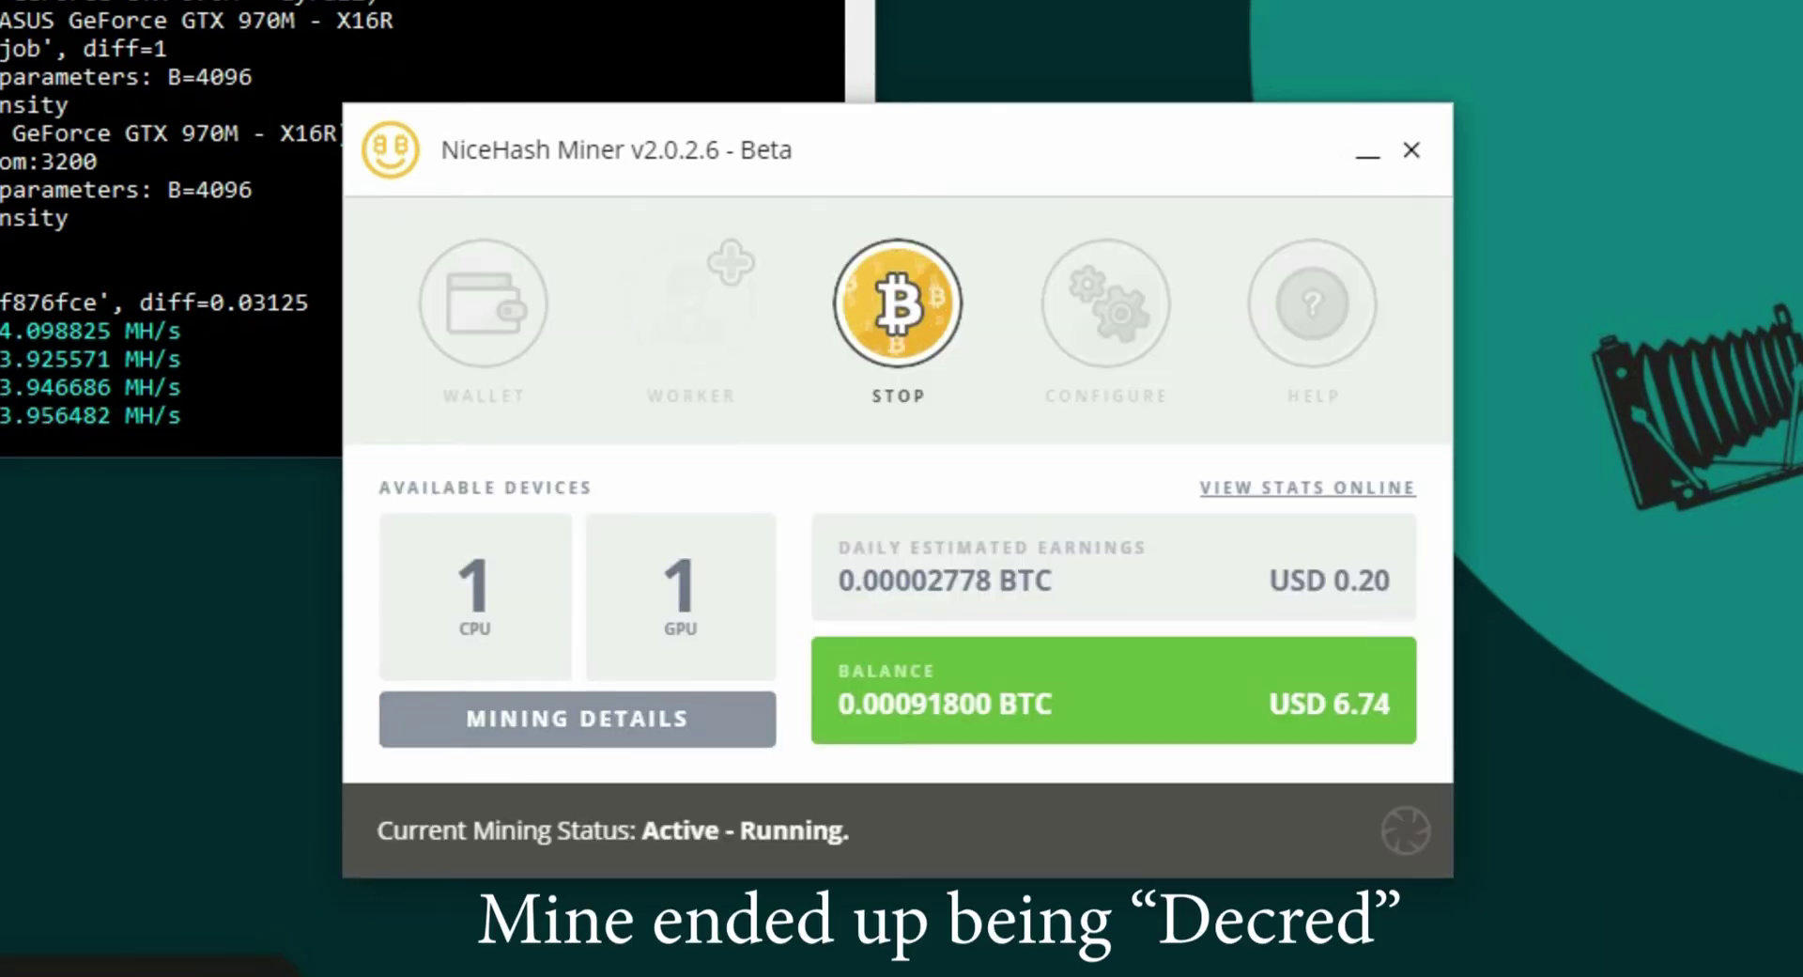
click(926, 382)
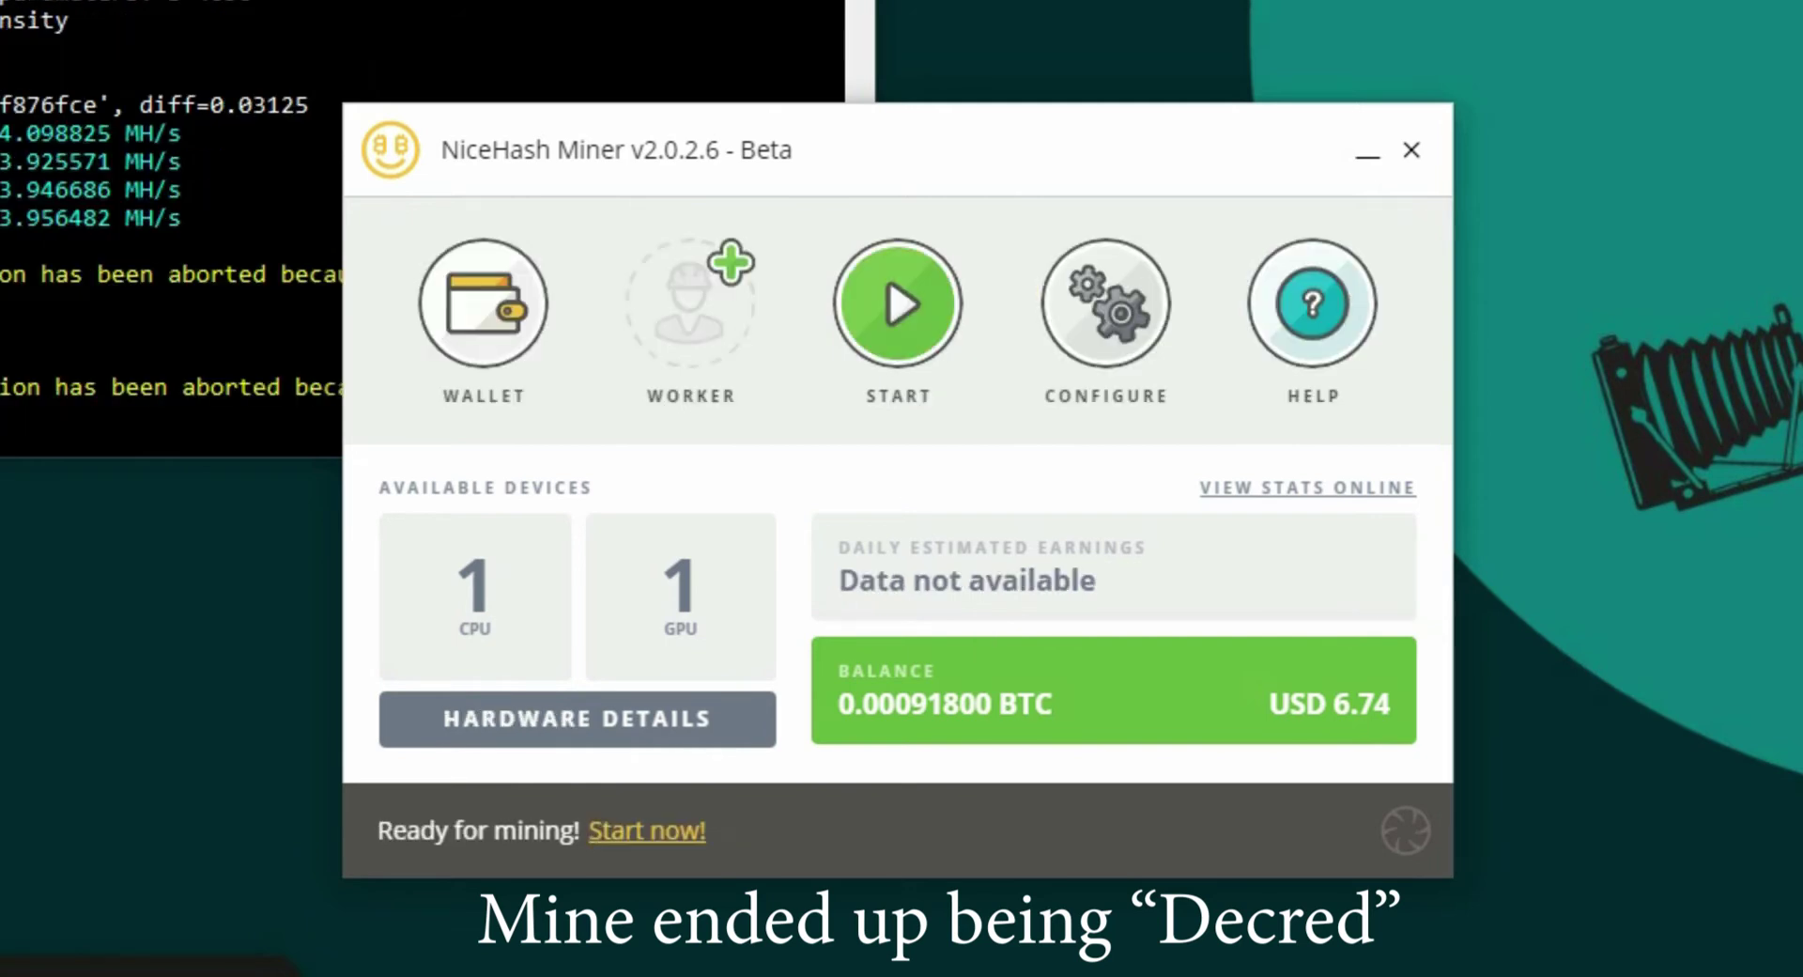
Step: Enable Blake2s in the GPU's algorithm list in Hardware Details
click(612, 737)
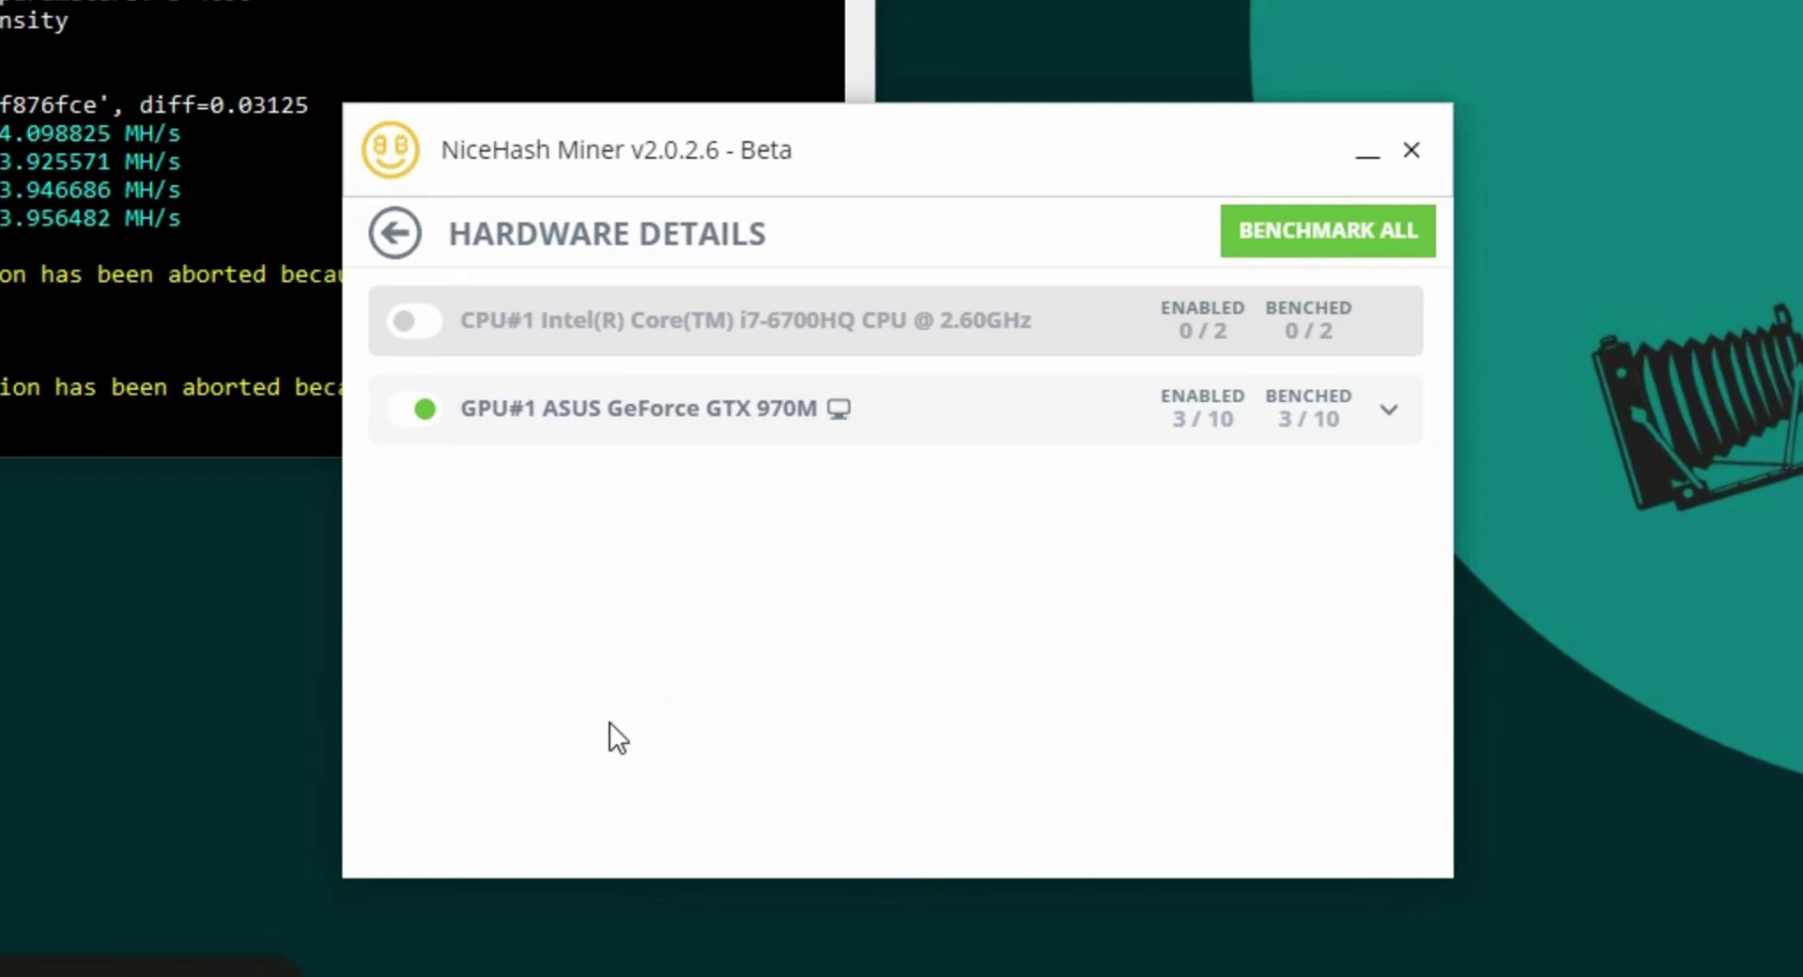
click(1373, 434)
scroll(977, 700, down, 5)
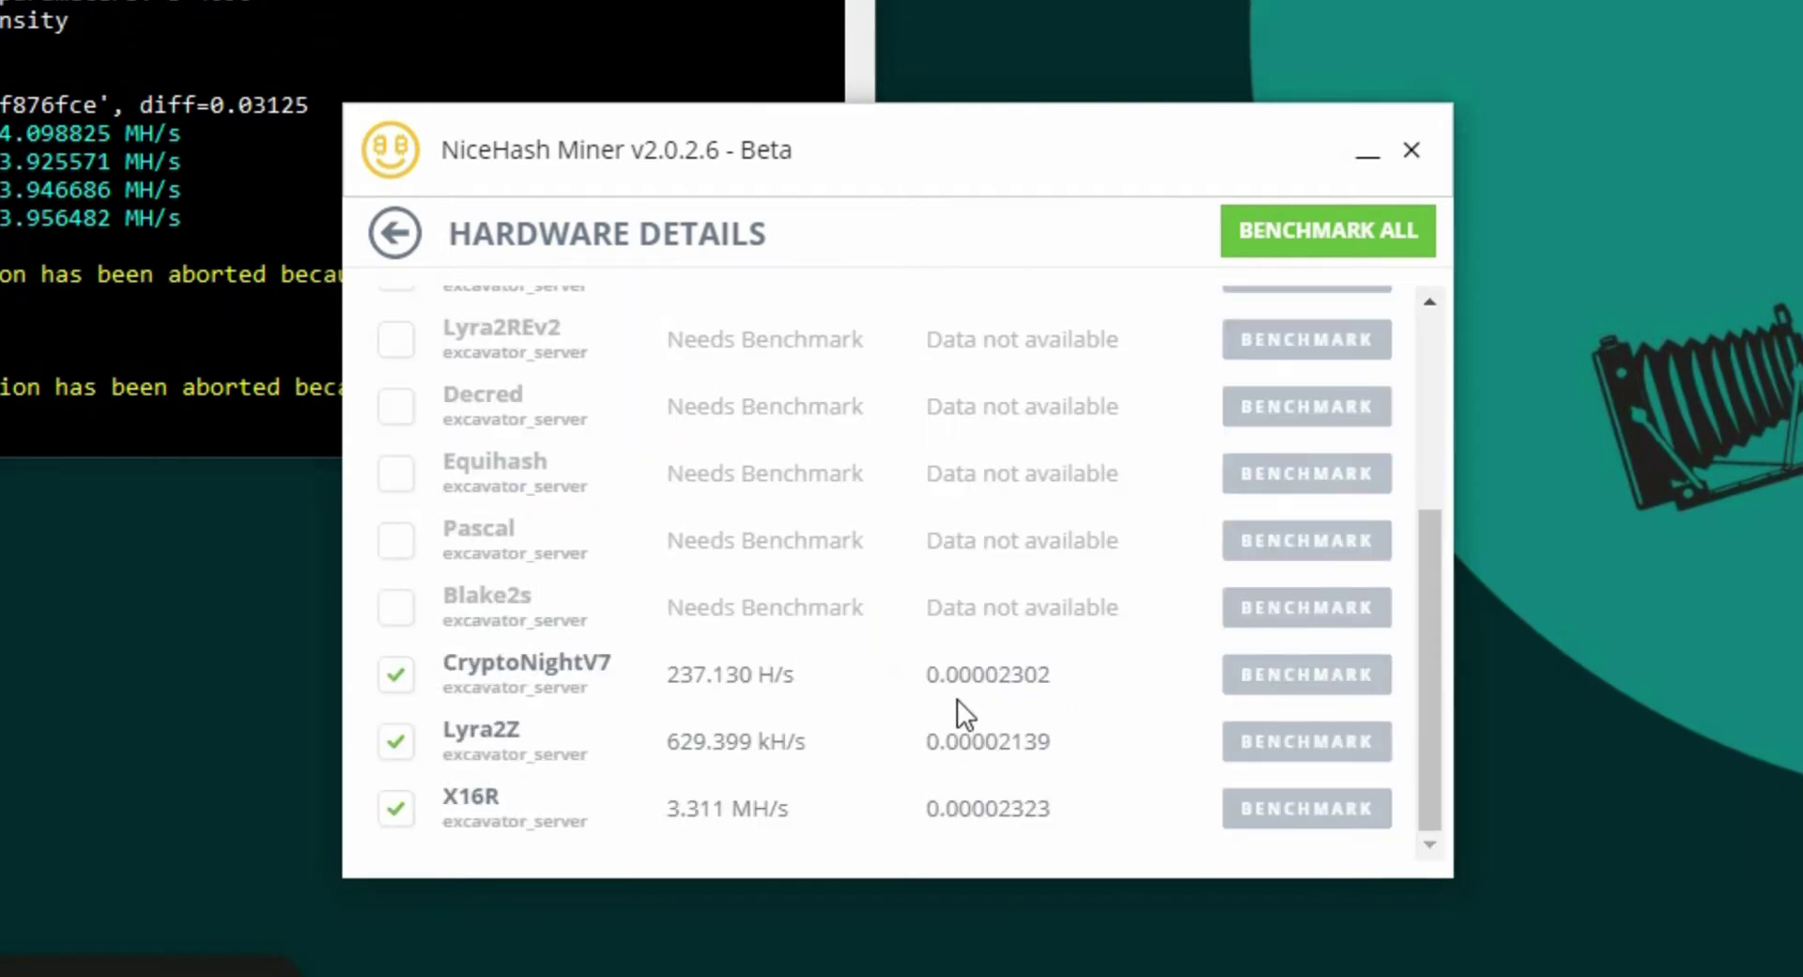
click(395, 608)
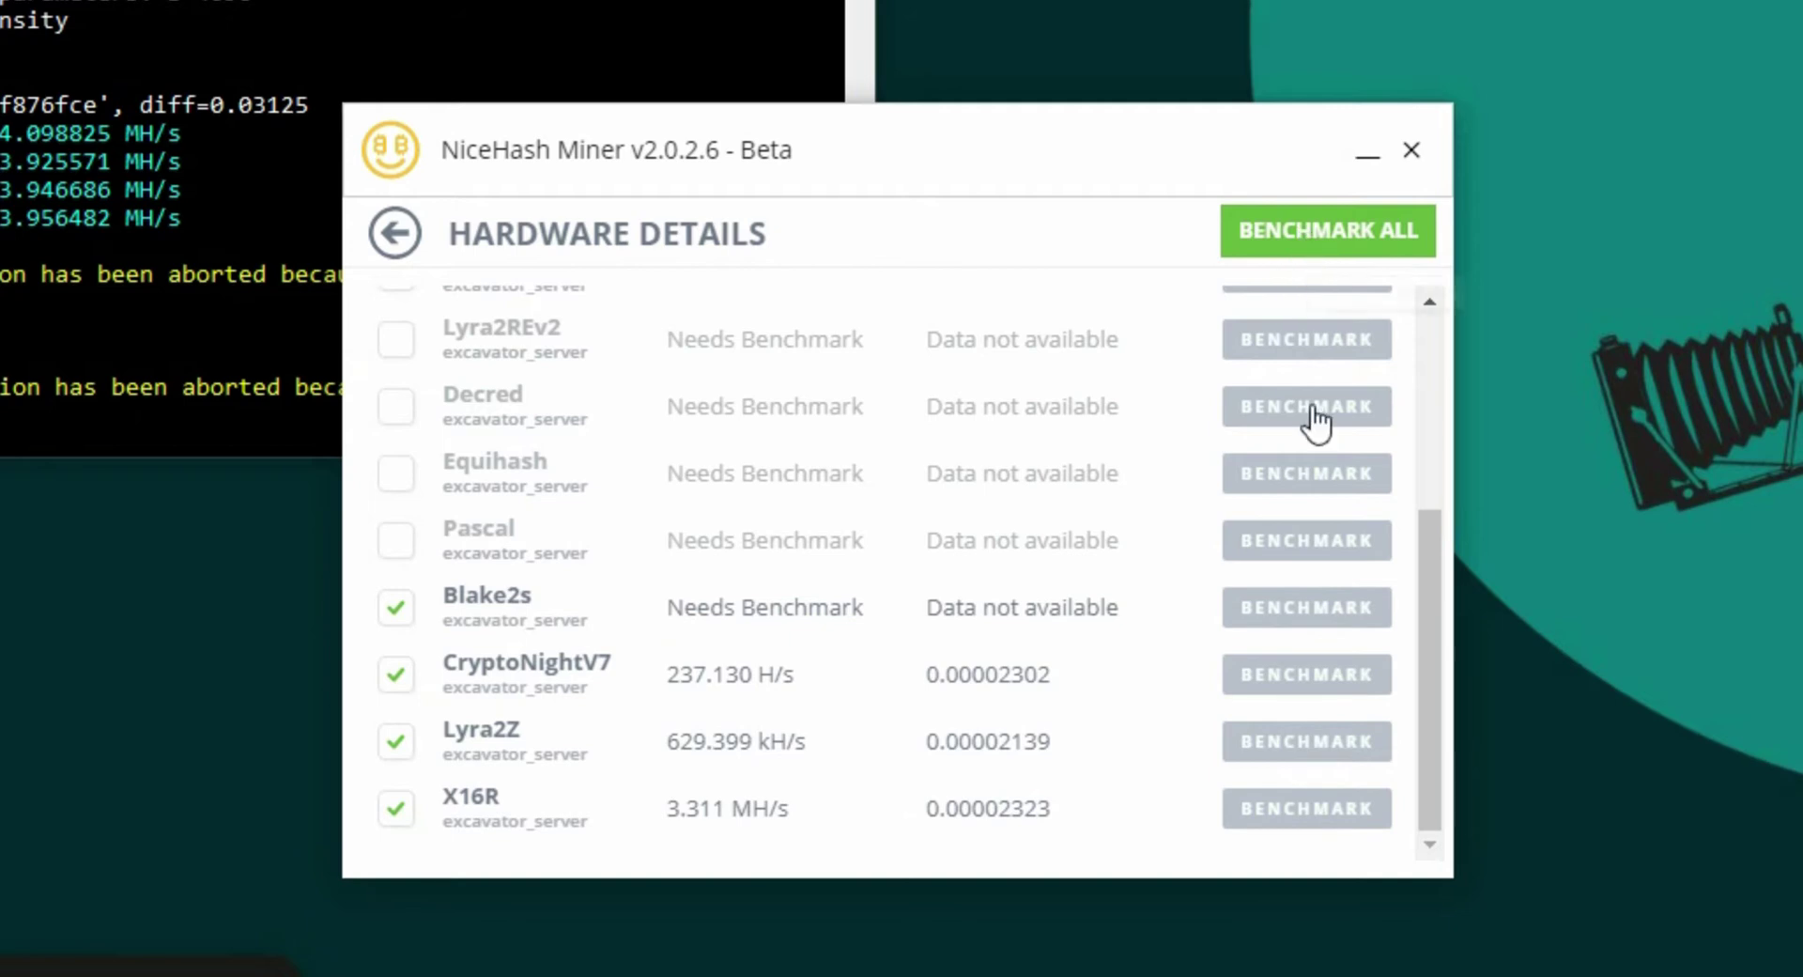
Step: Run standard benchmarks of Blake2s (975.537 MH/s) and then Equihash
click(1294, 615)
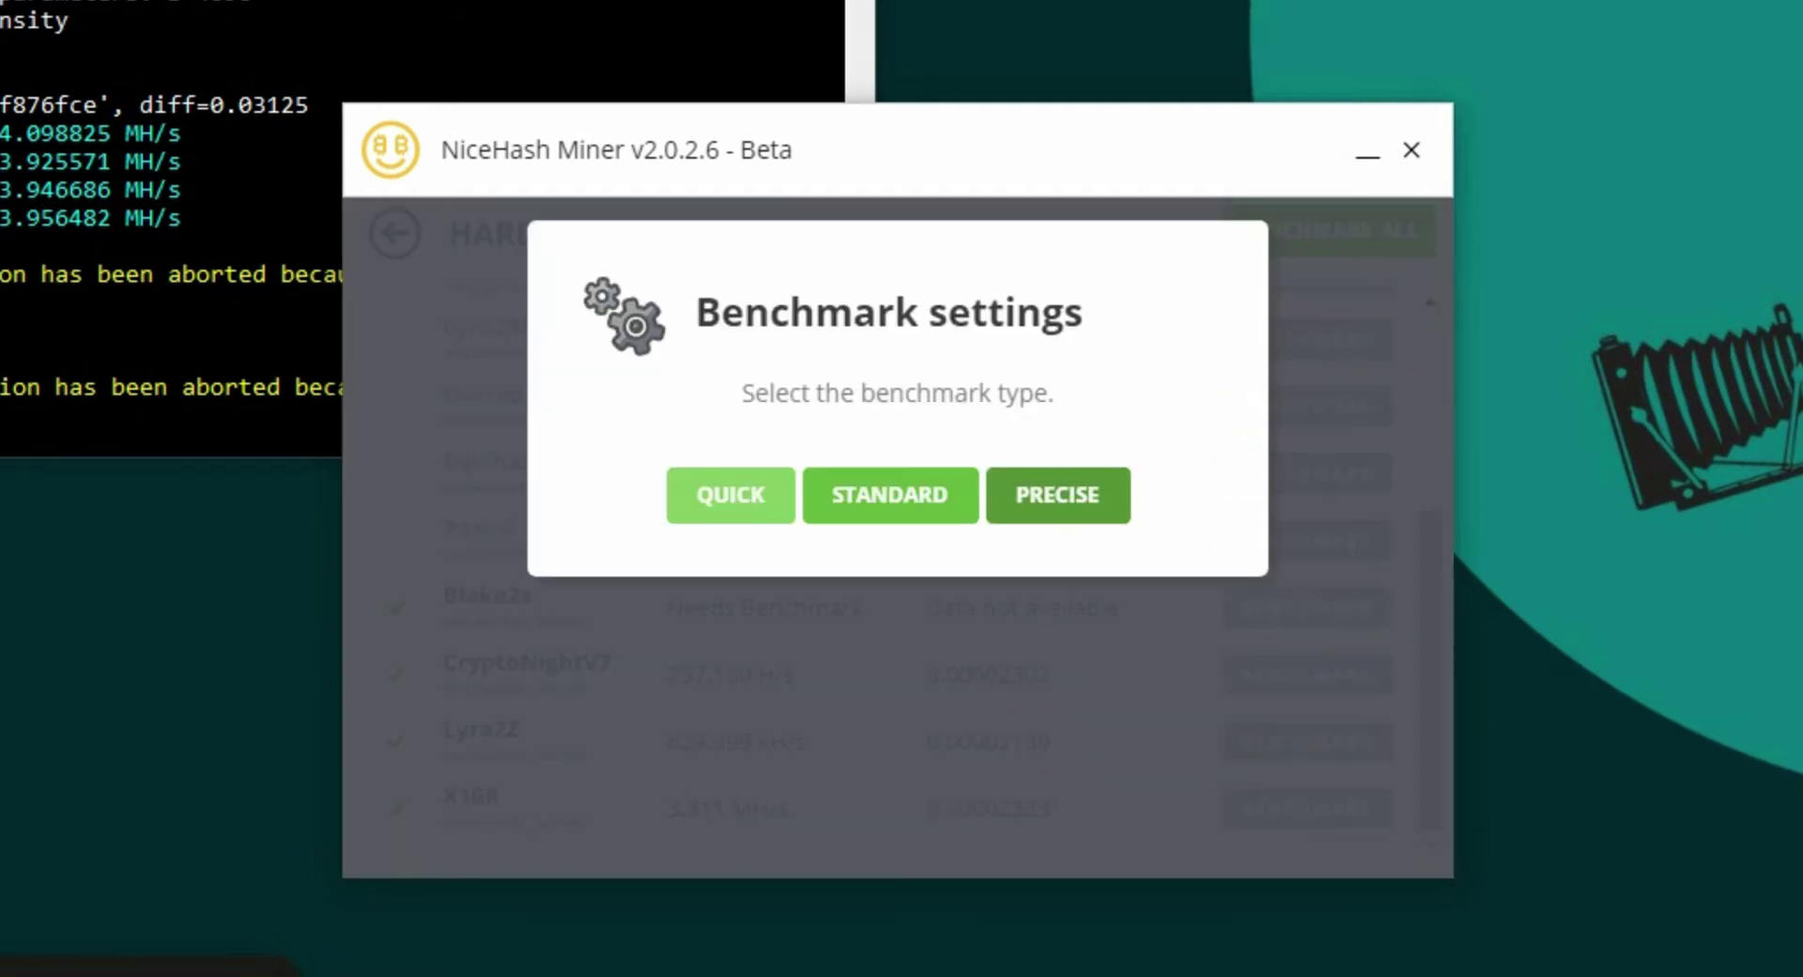
click(883, 512)
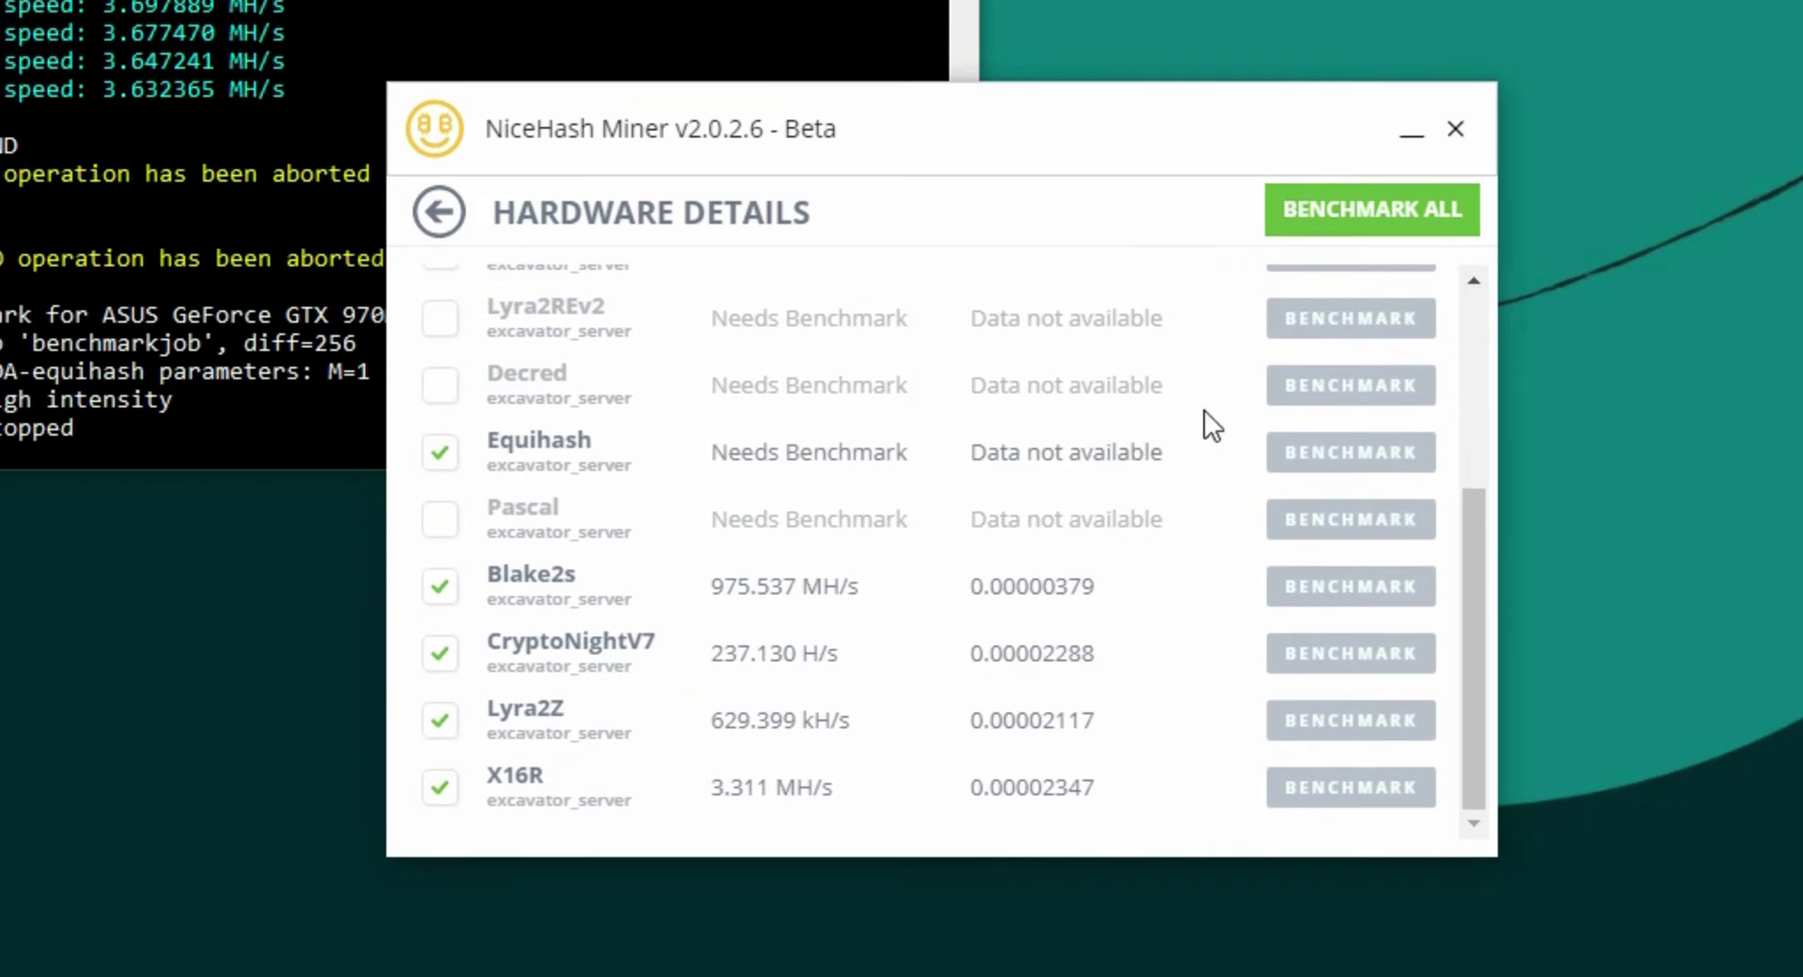
click(1345, 470)
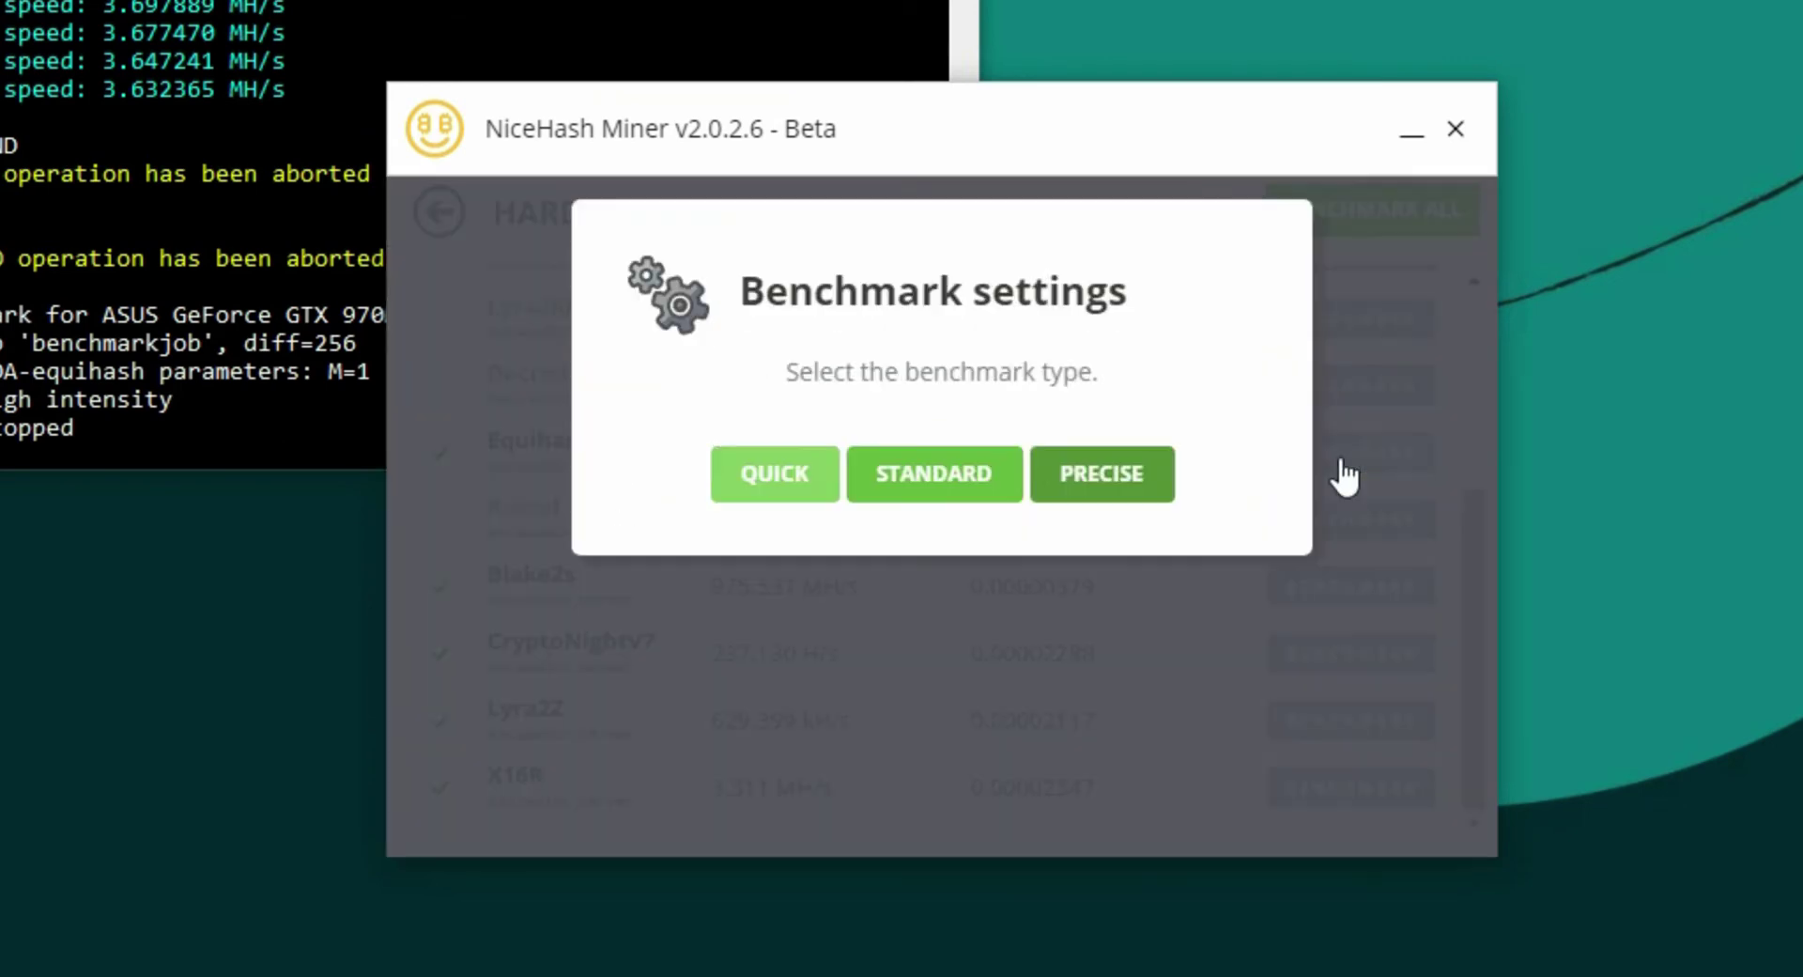
click(934, 479)
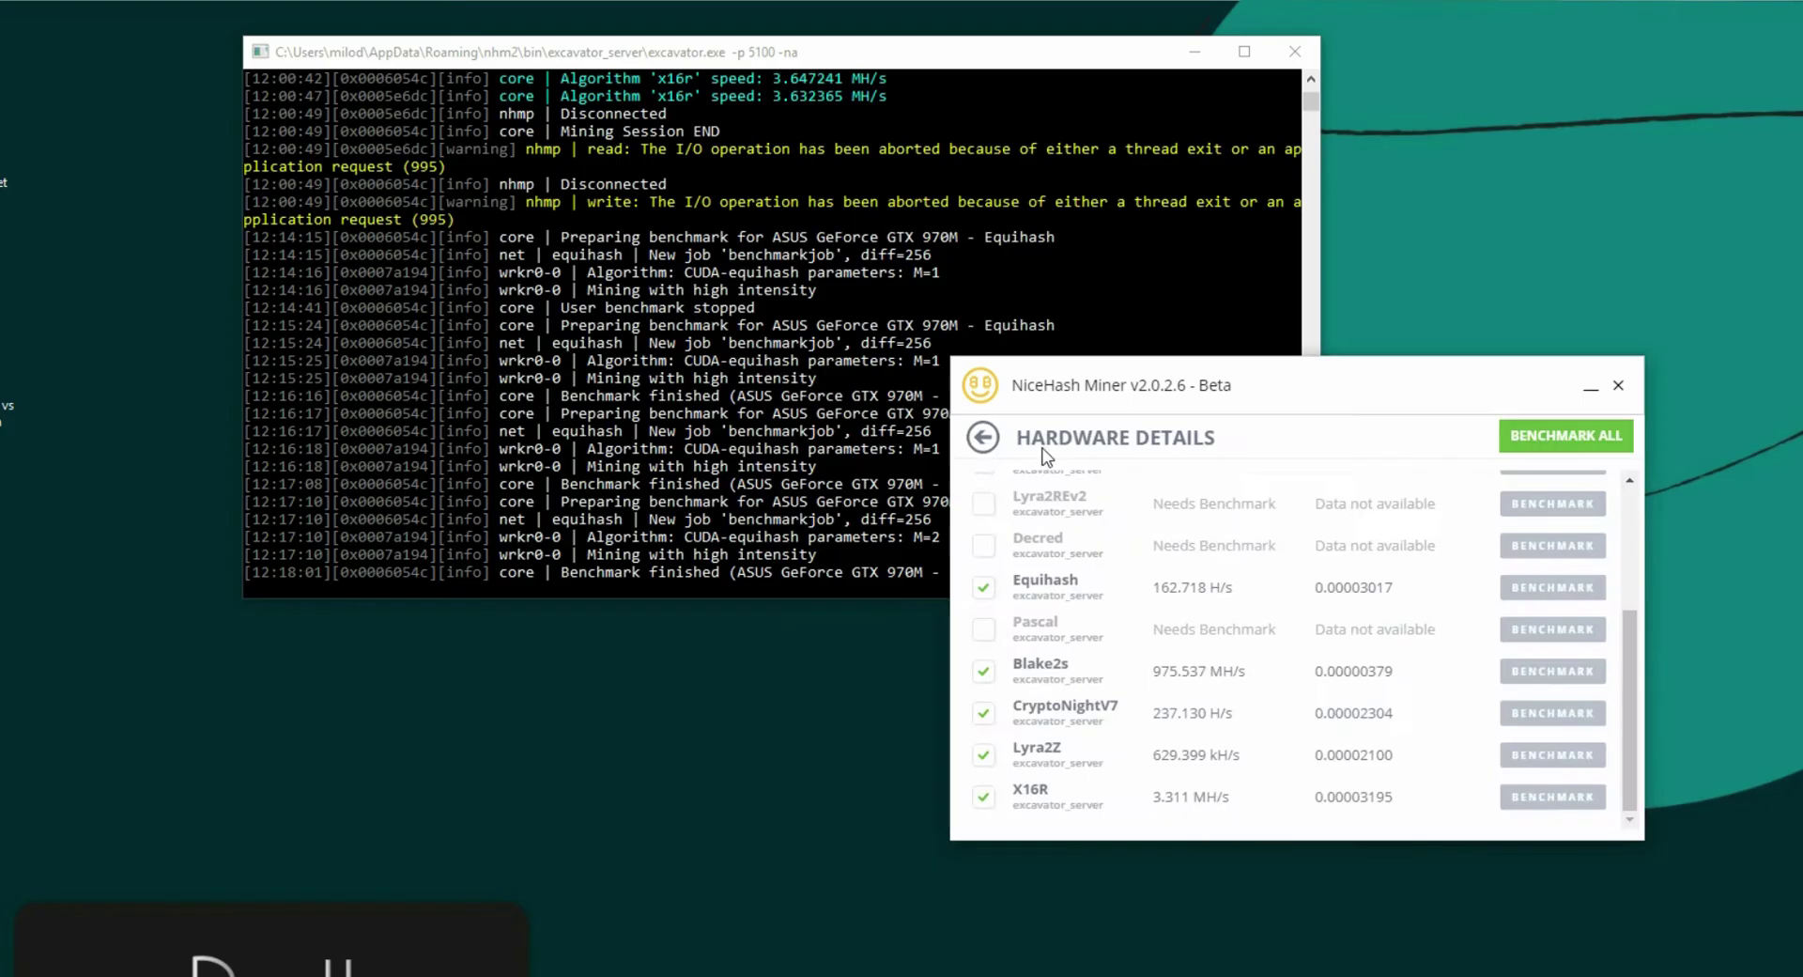
Step: Start mining and view the mining details showing GPU#1 on X16R at 3.158 MH/s
click(977, 439)
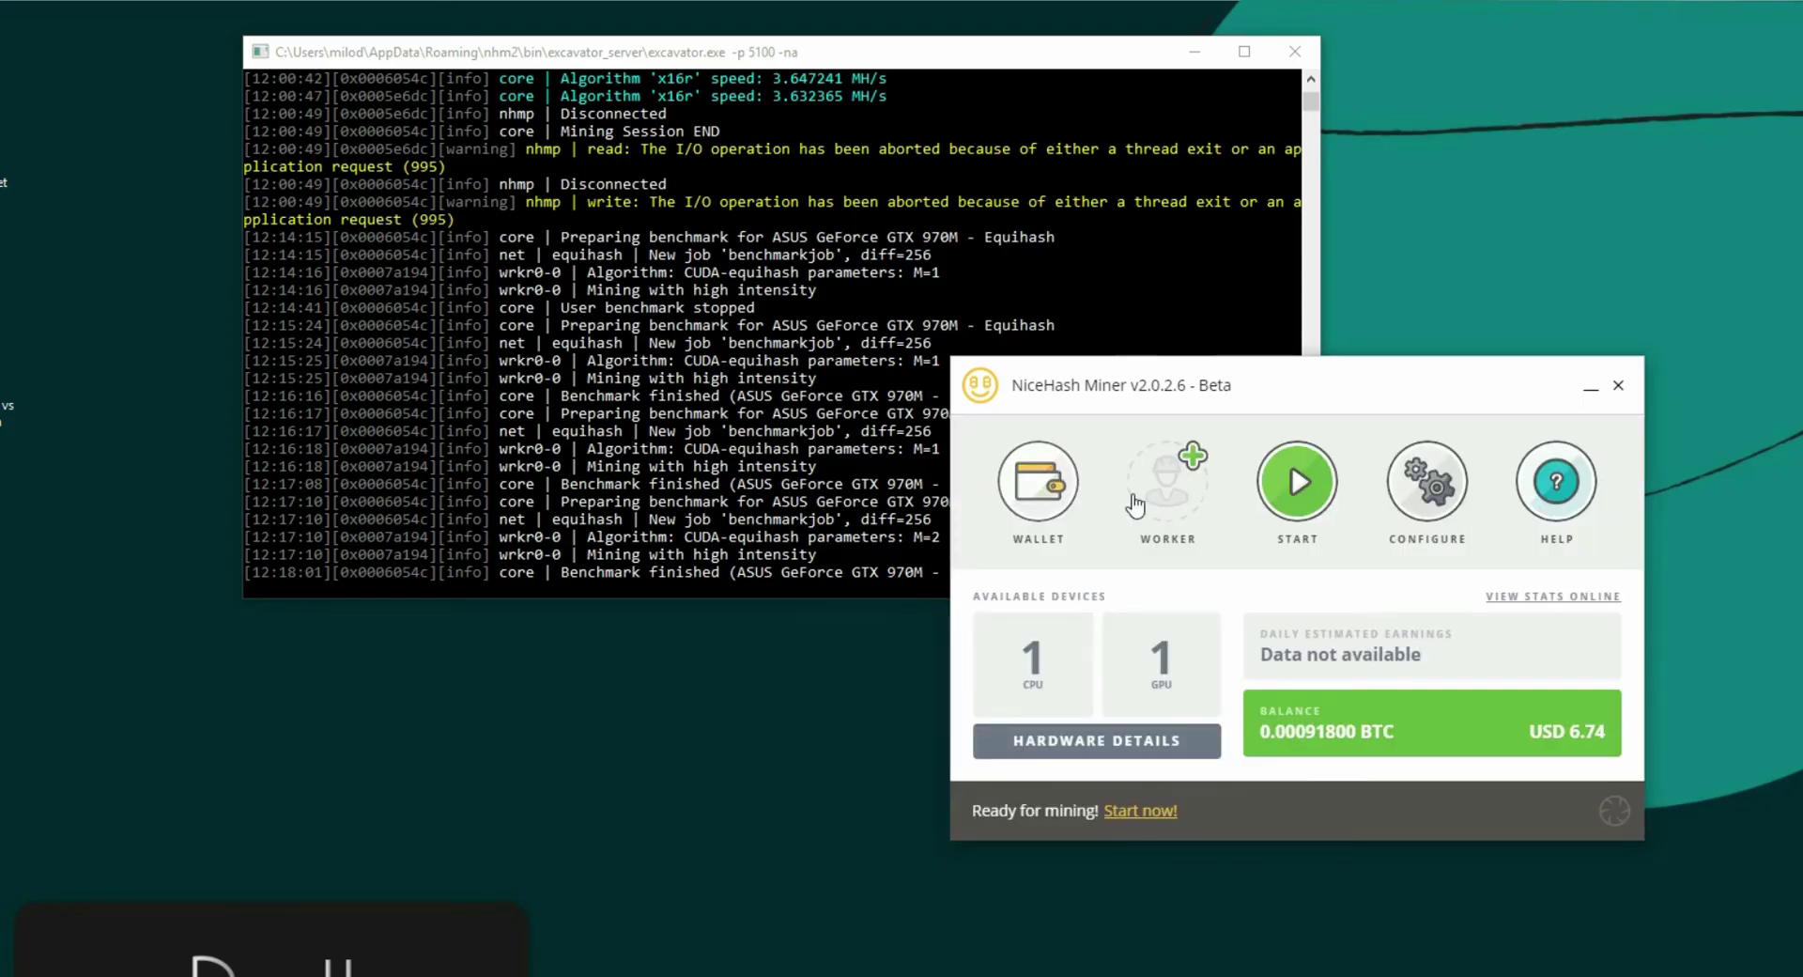
click(1300, 483)
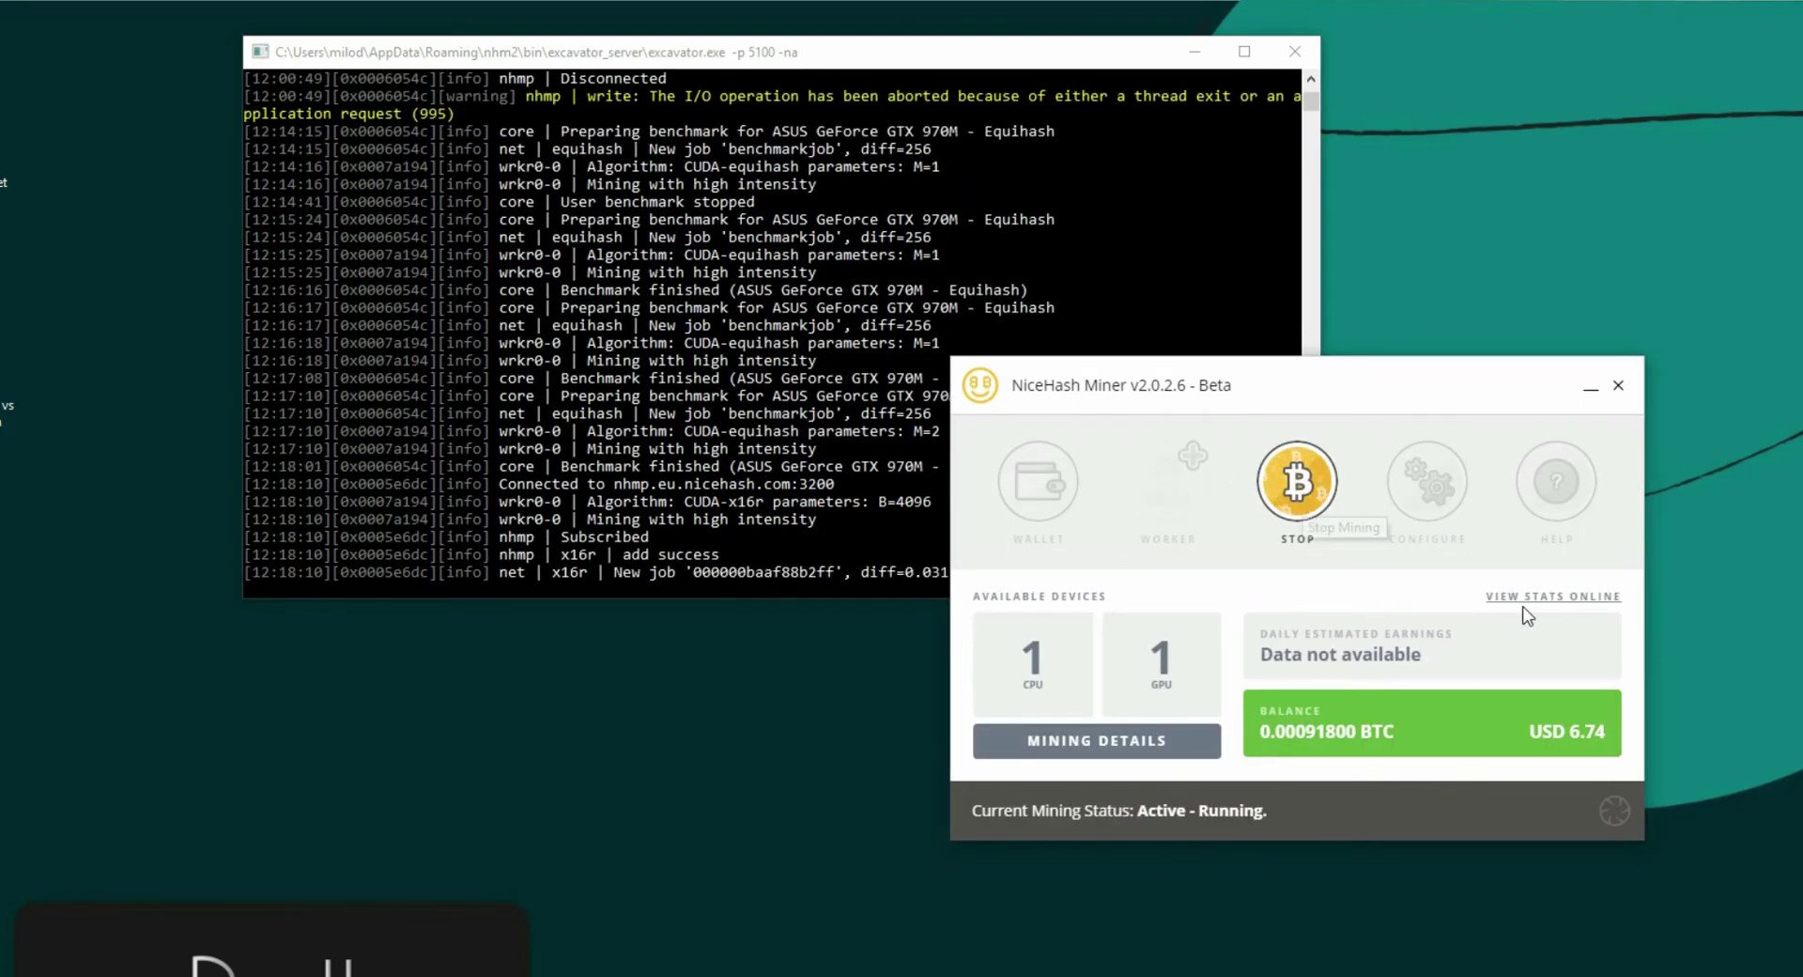
click(1105, 744)
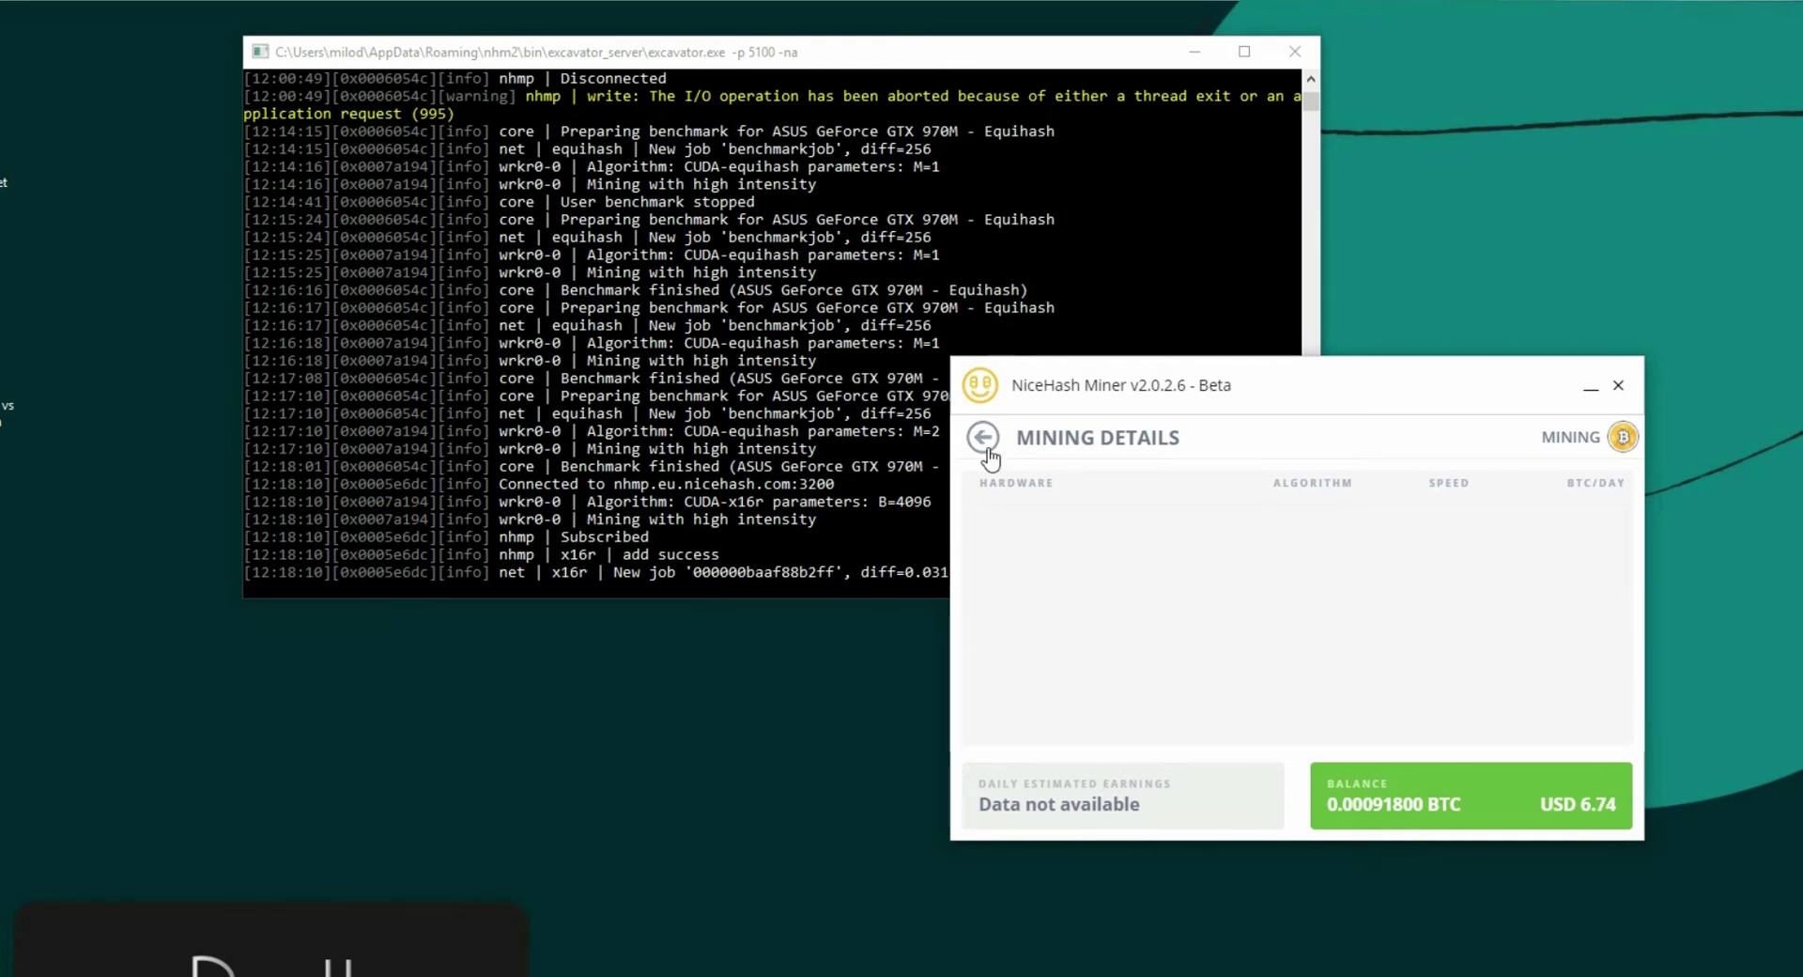
click(983, 438)
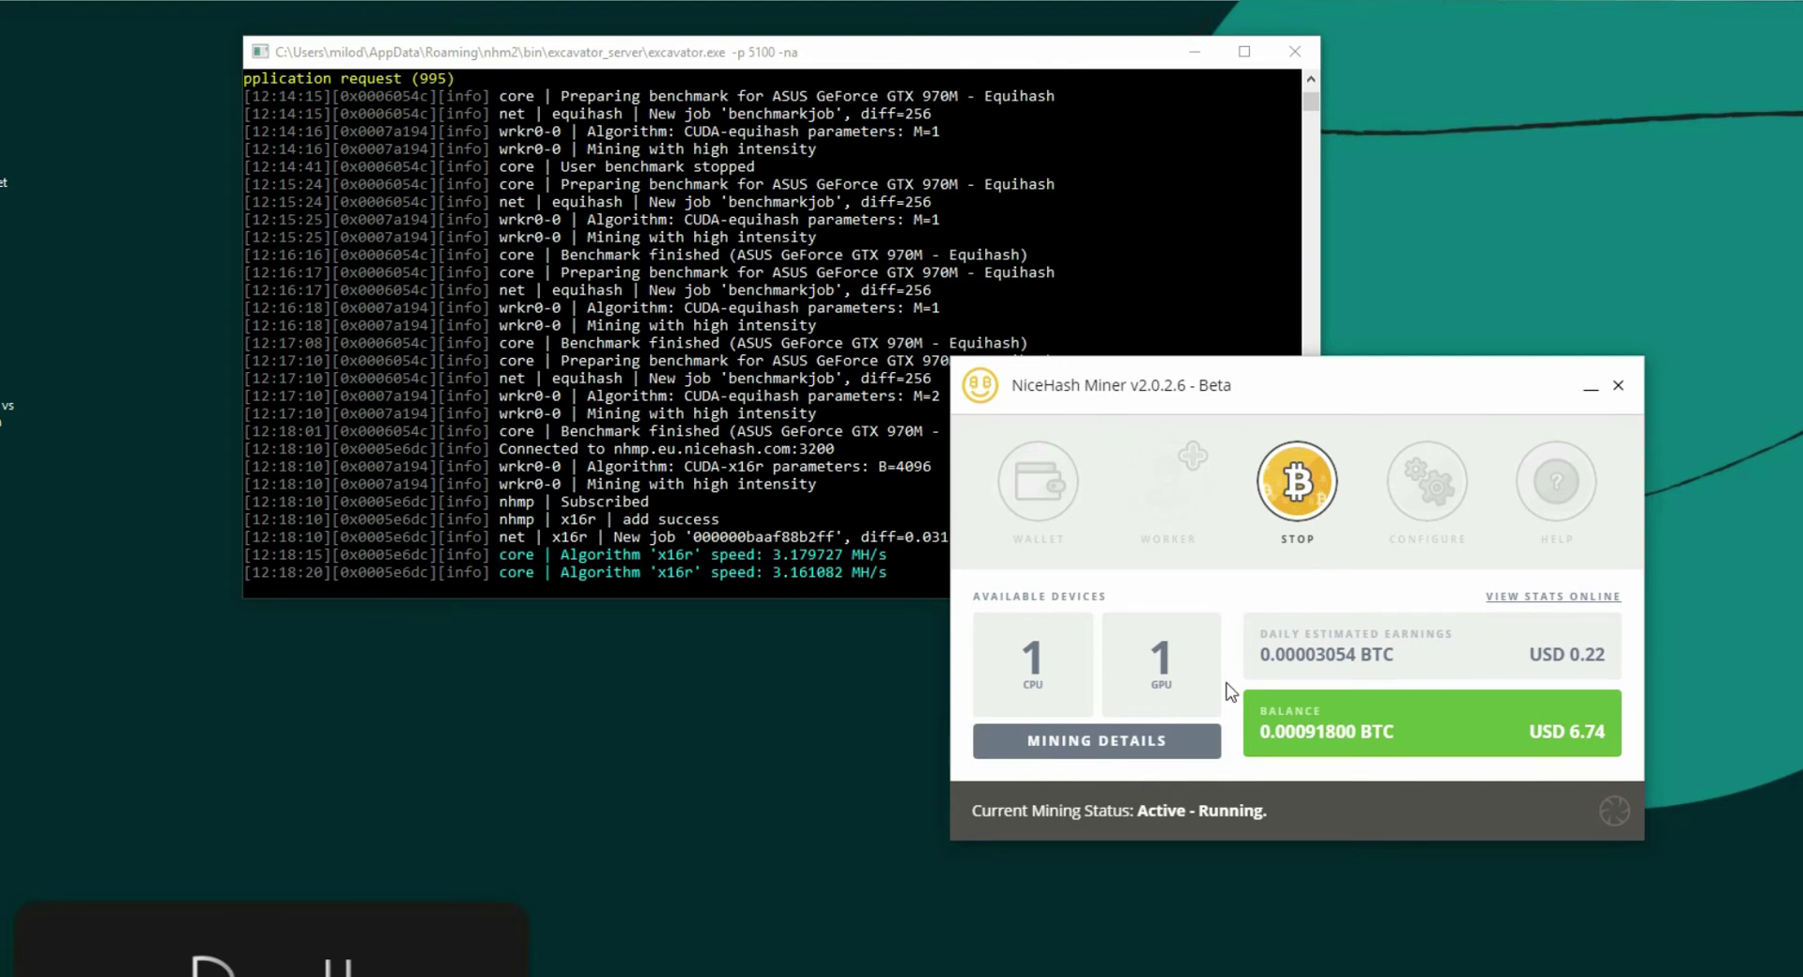
click(1152, 750)
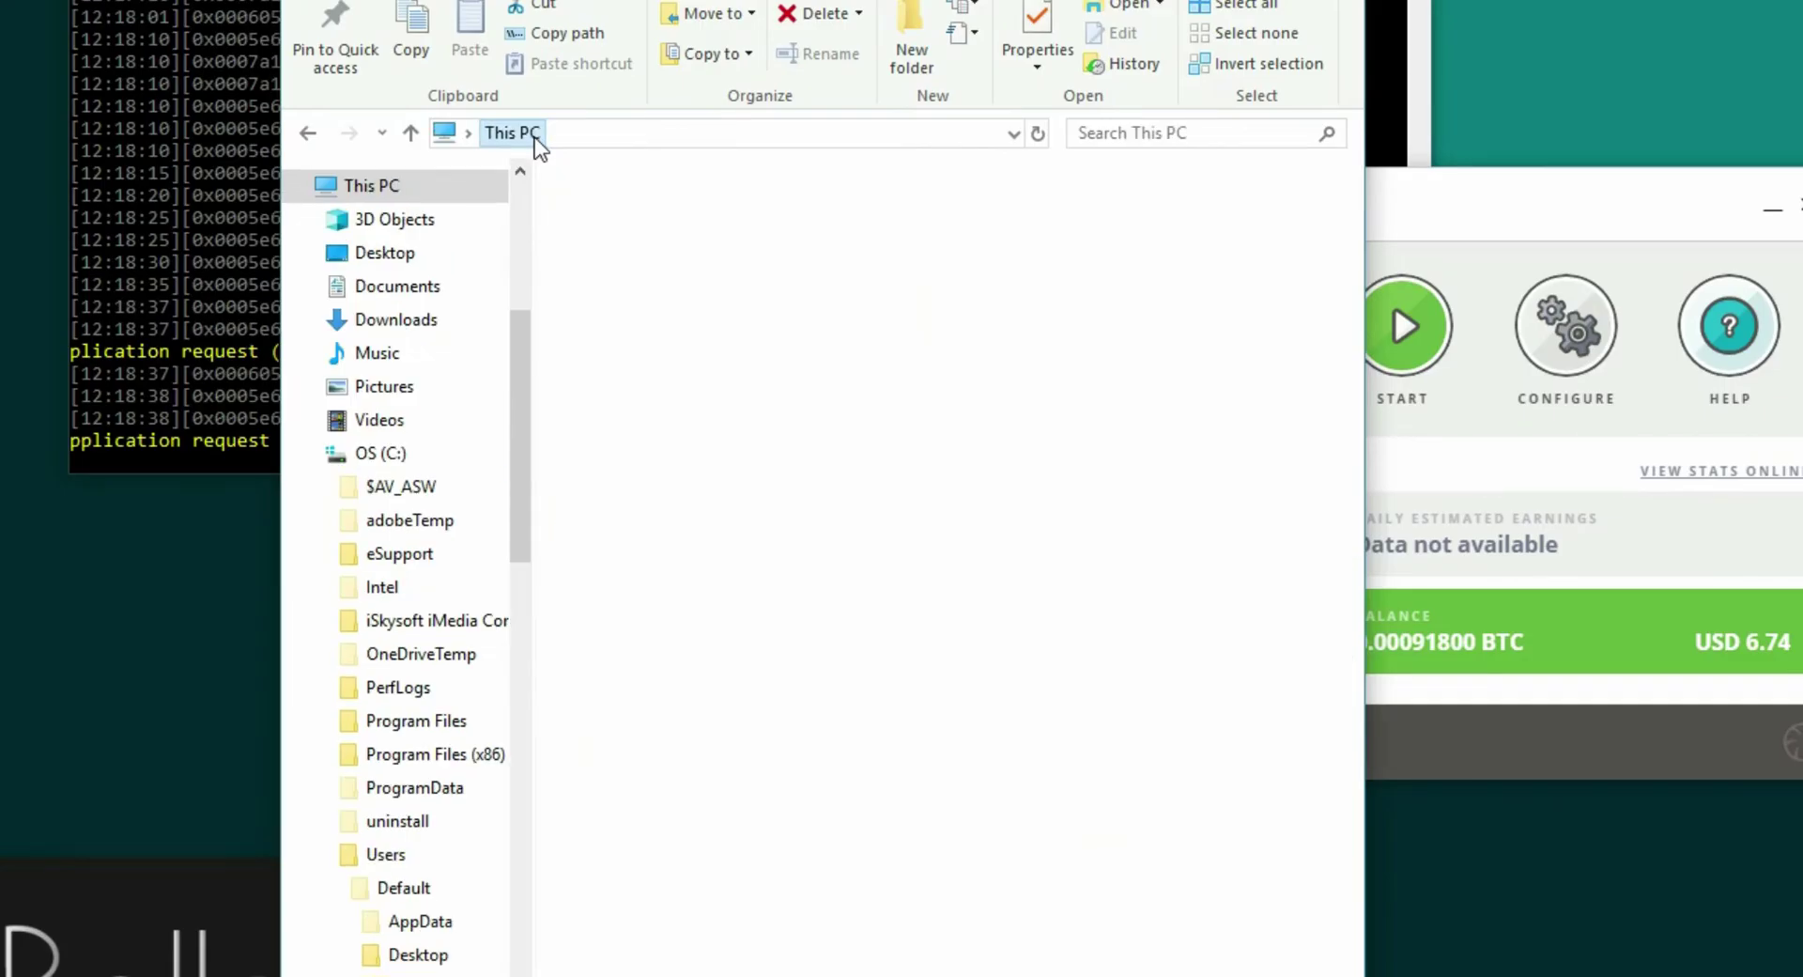
click(634, 643)
Step: Browse from OS (C:) through Users\AppData\Roaming\NiceHash Miner 2 into the empty logs folder
double_click(651, 618)
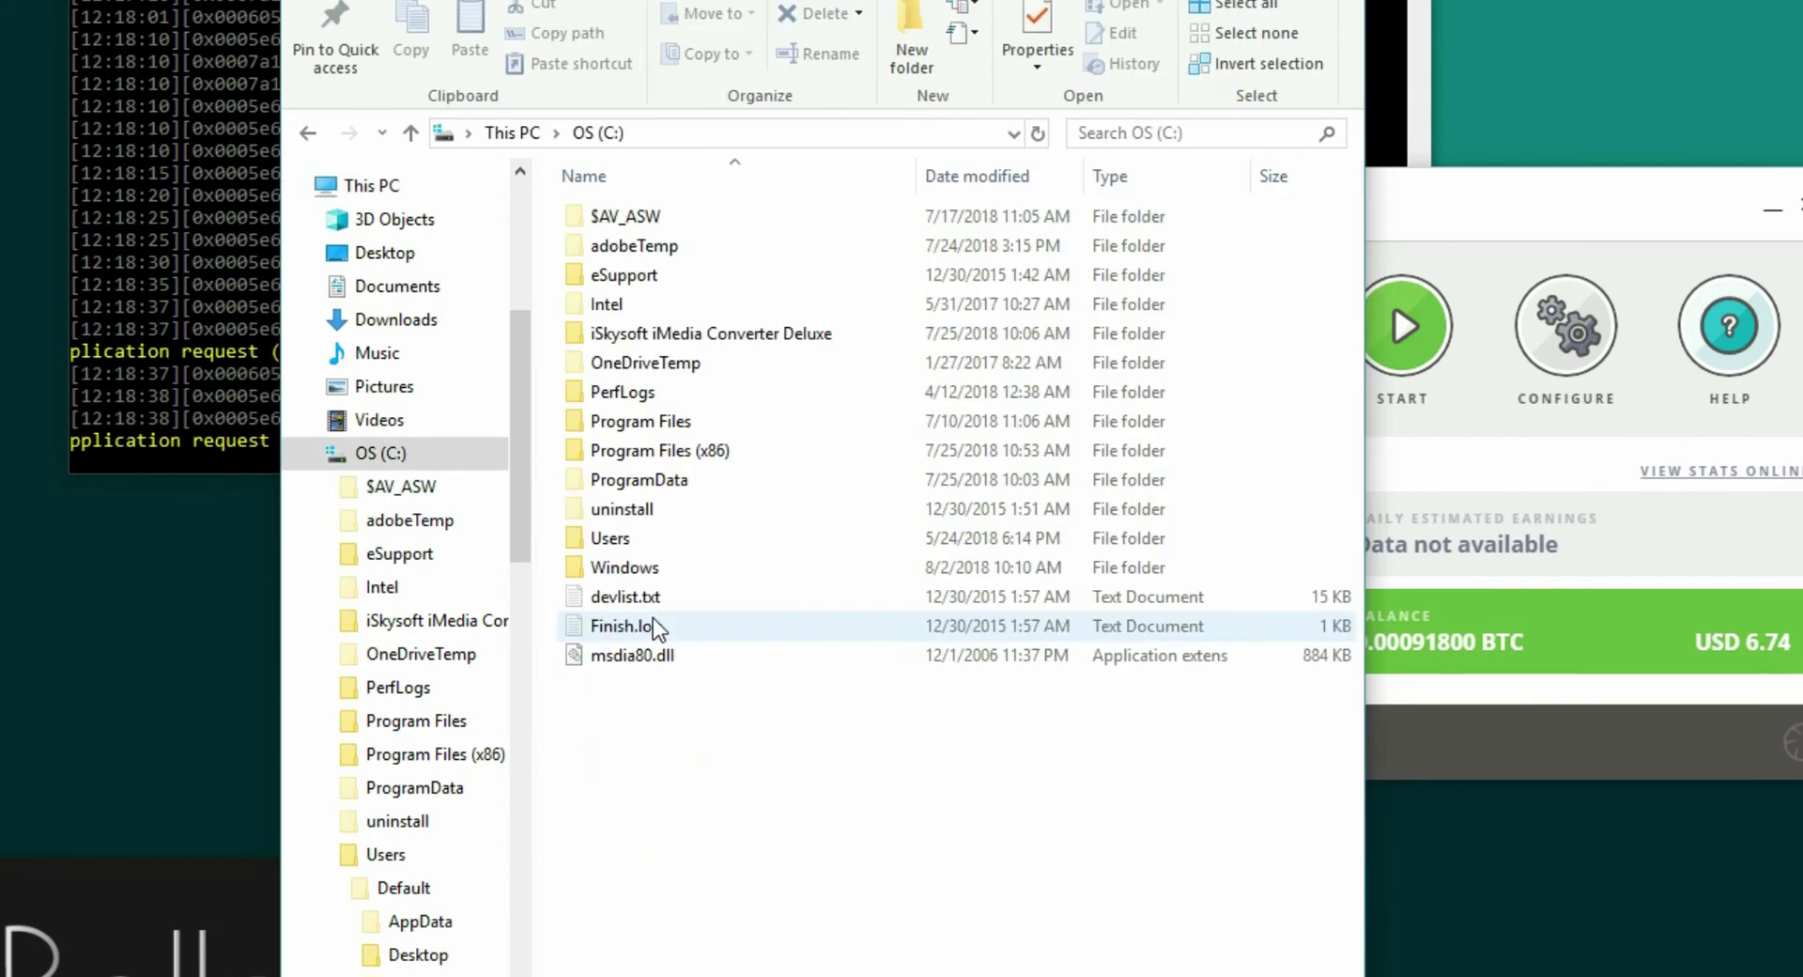
click(655, 541)
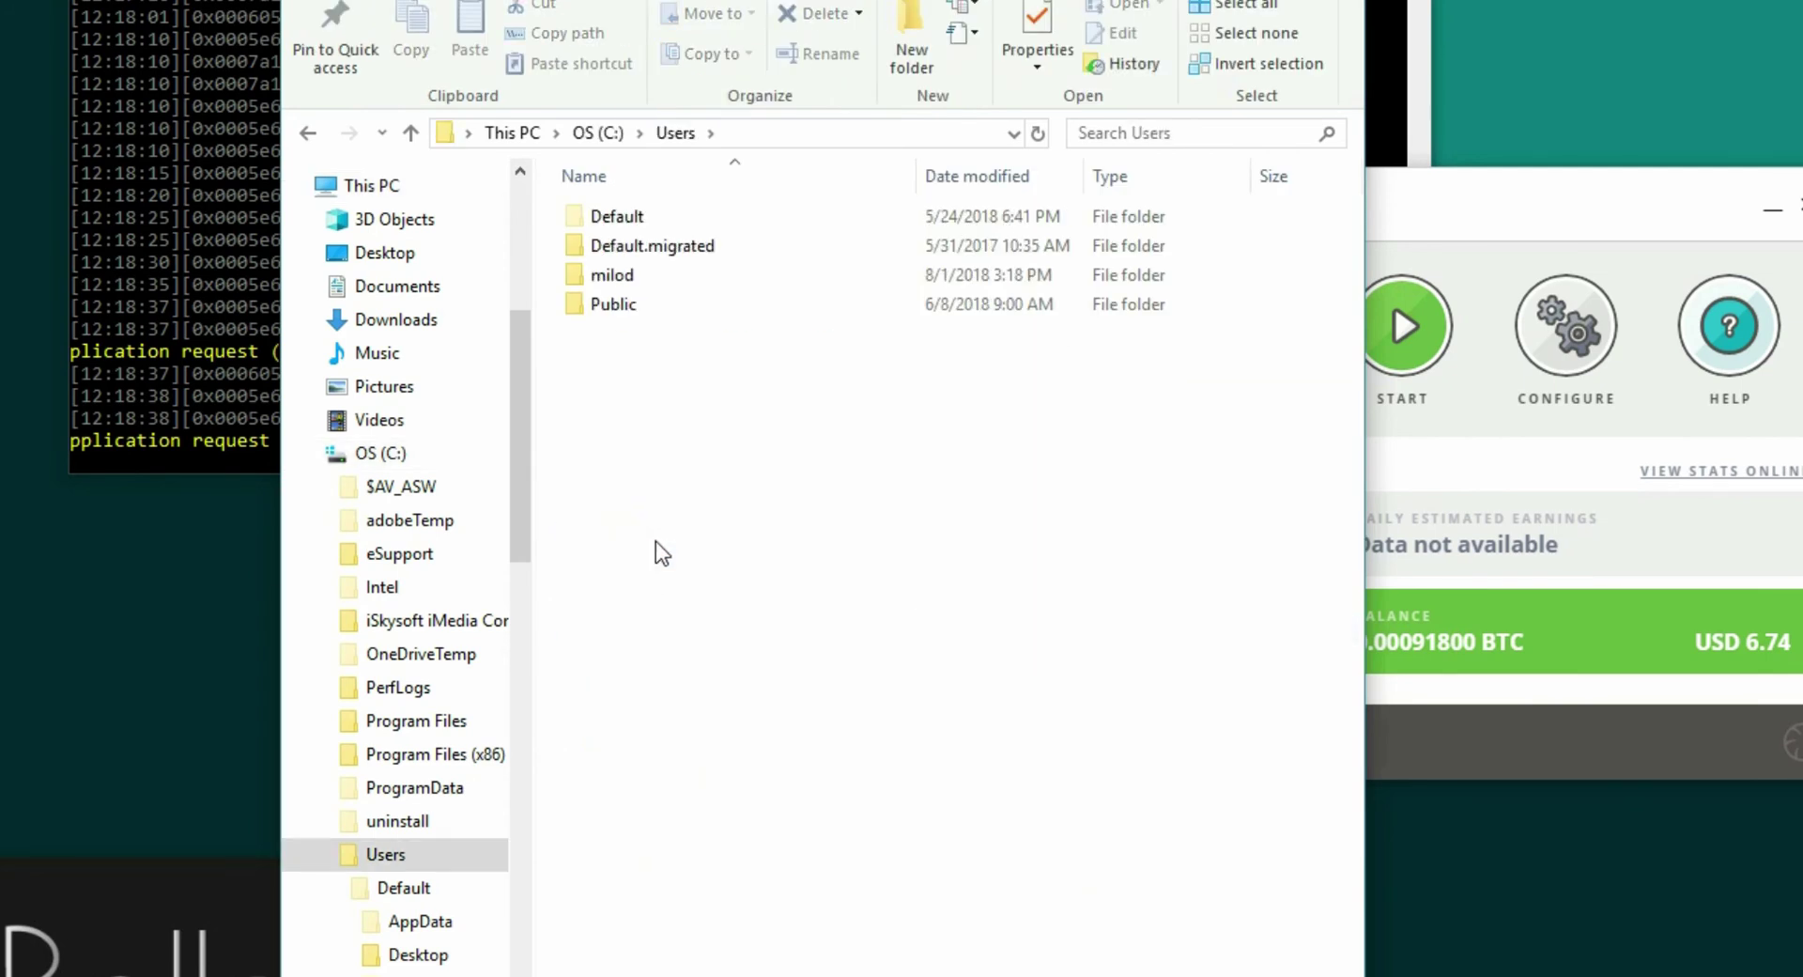
double_click(597, 280)
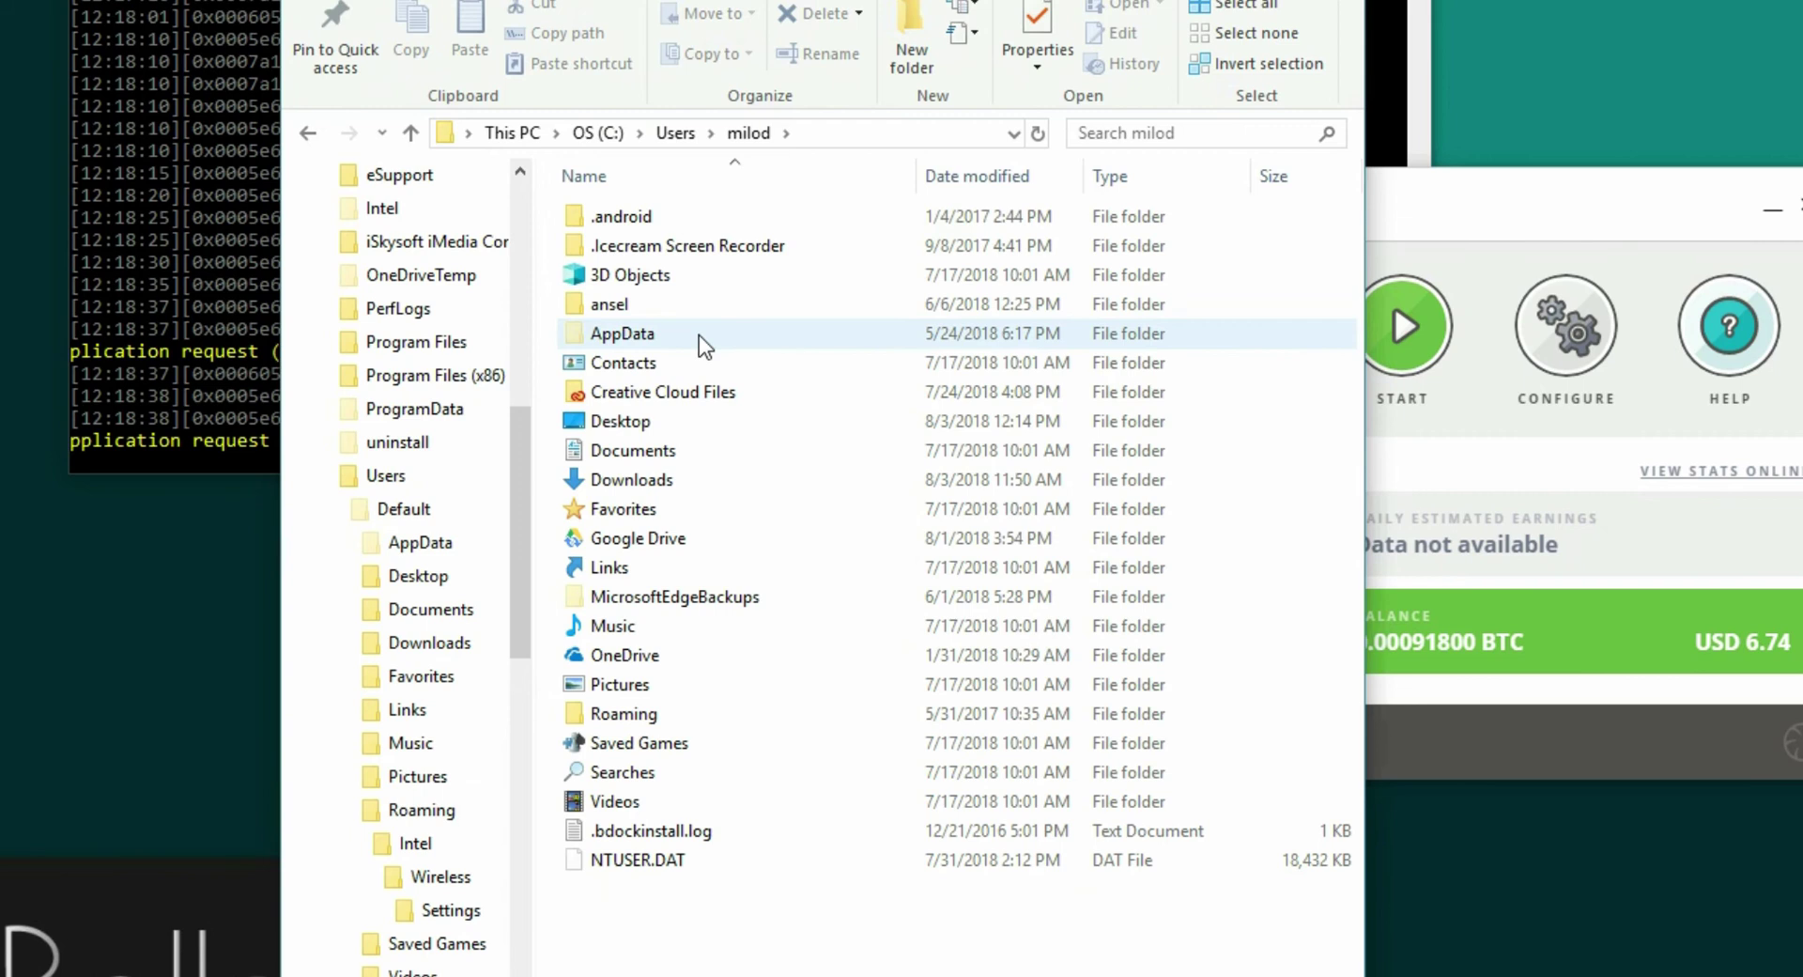
double_click(650, 330)
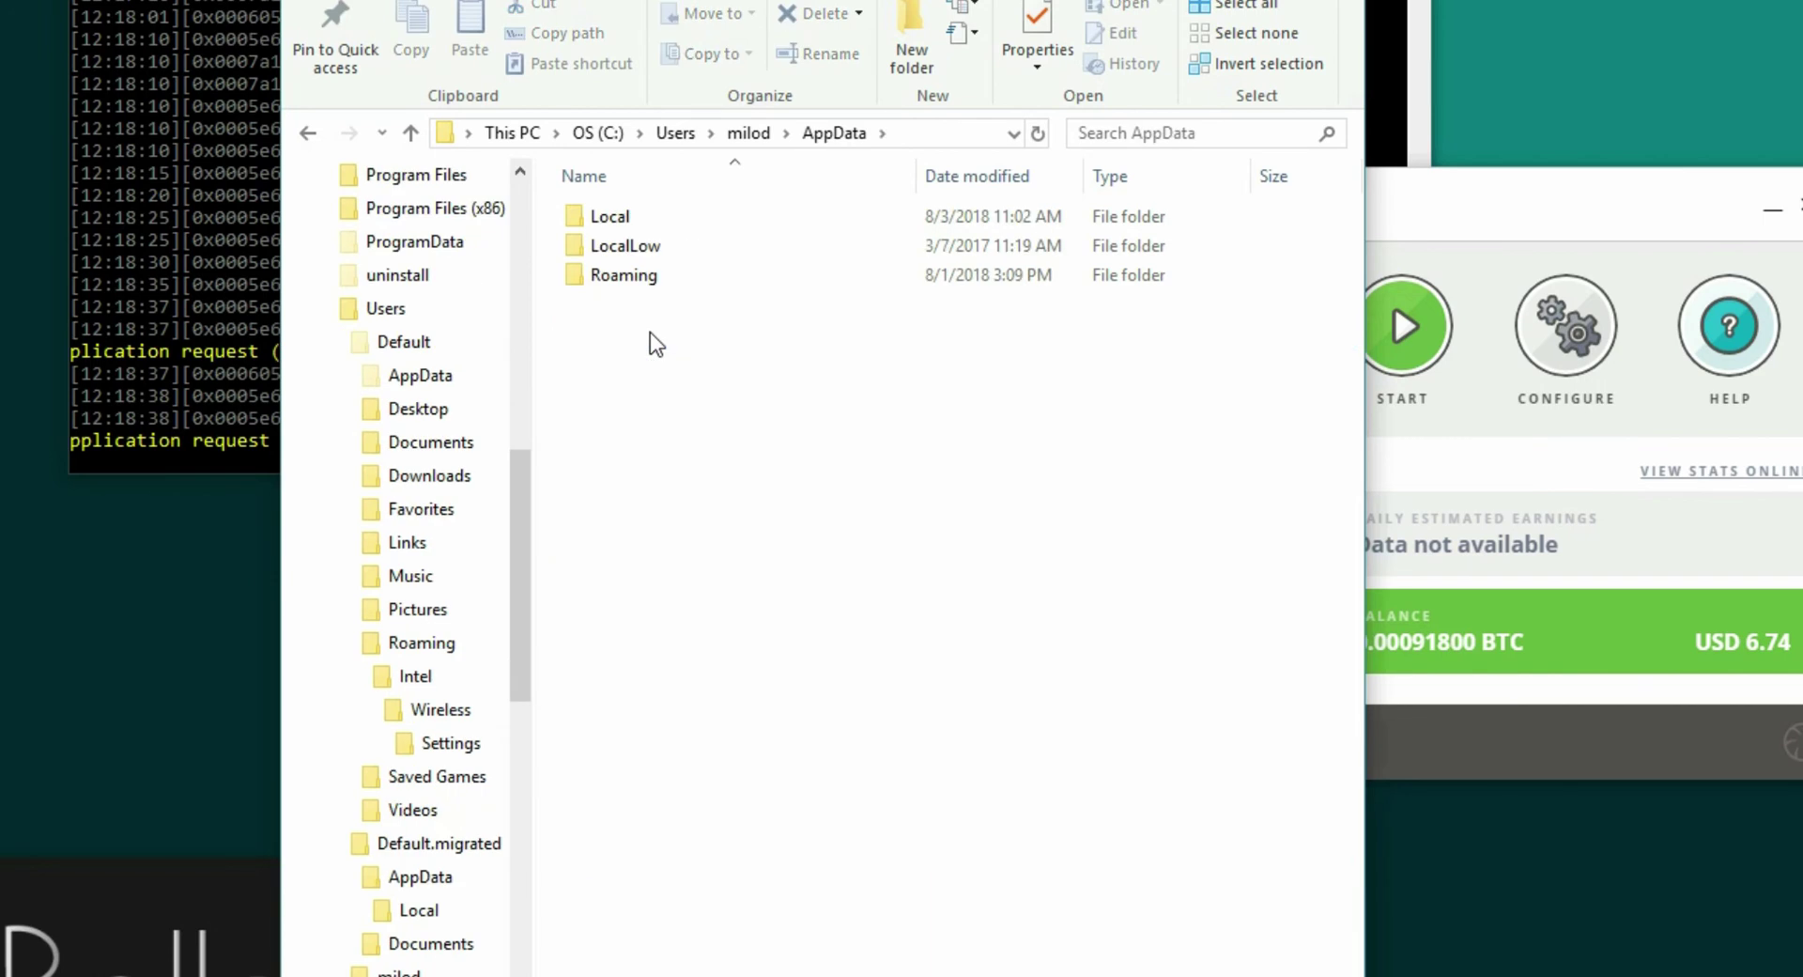
double_click(622, 278)
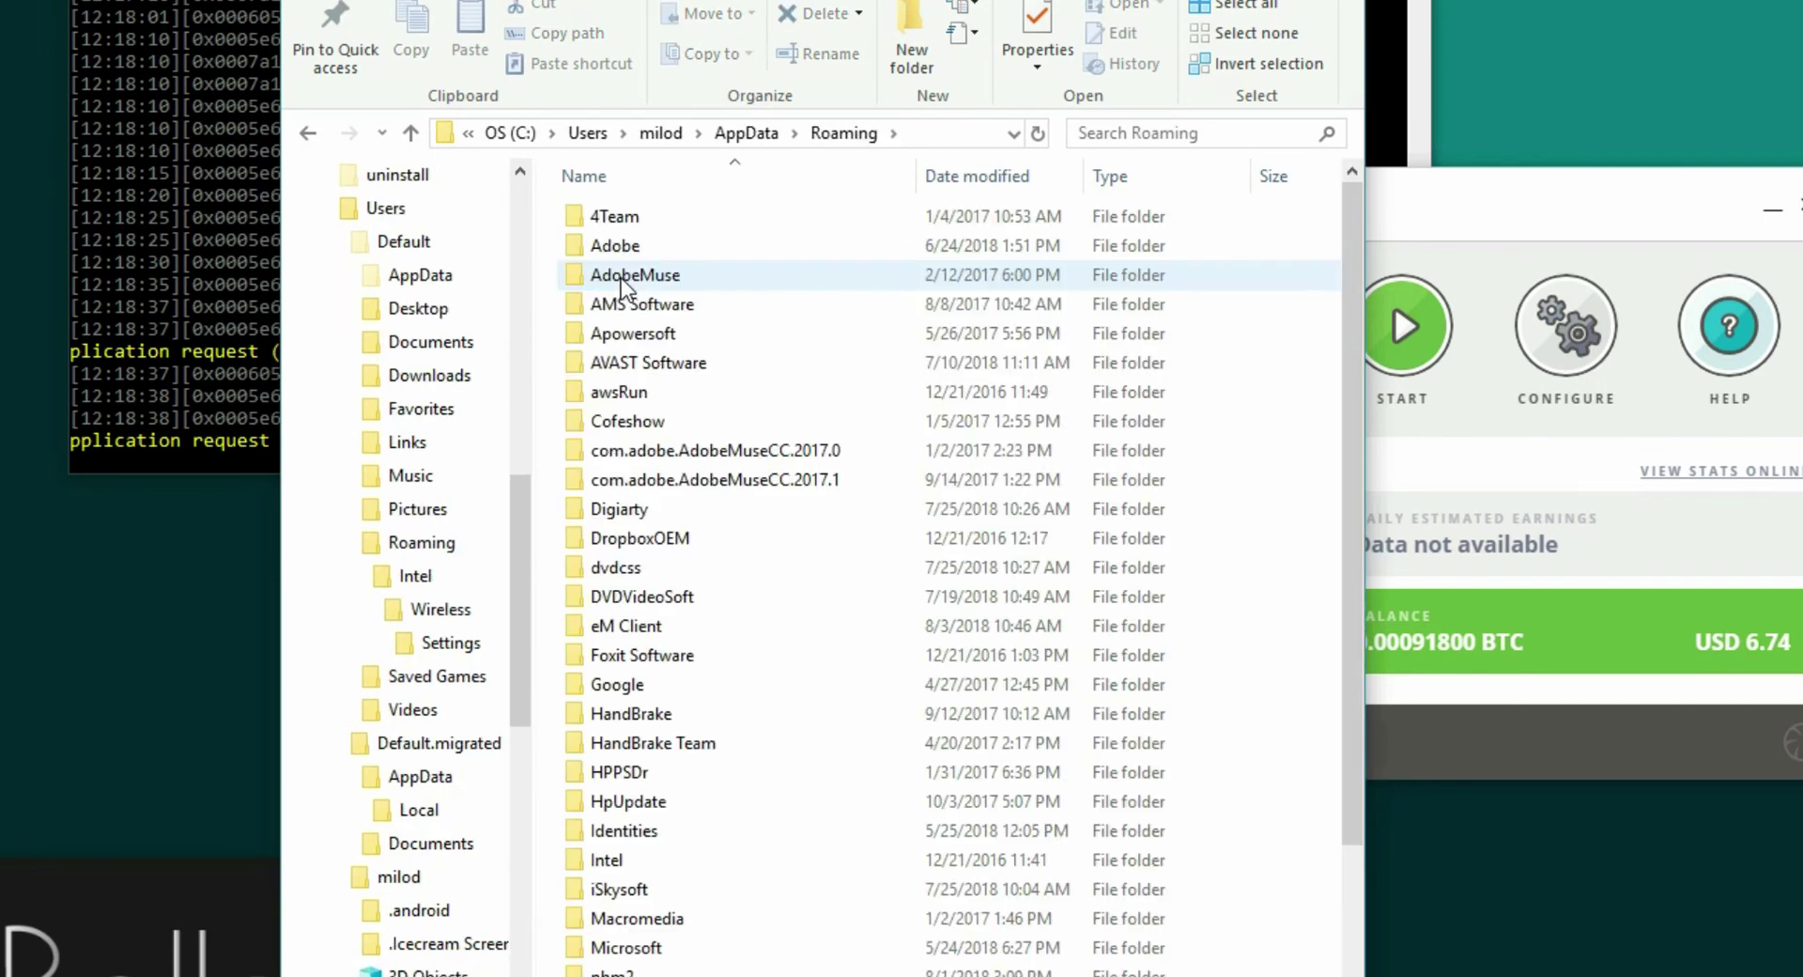
click(710, 816)
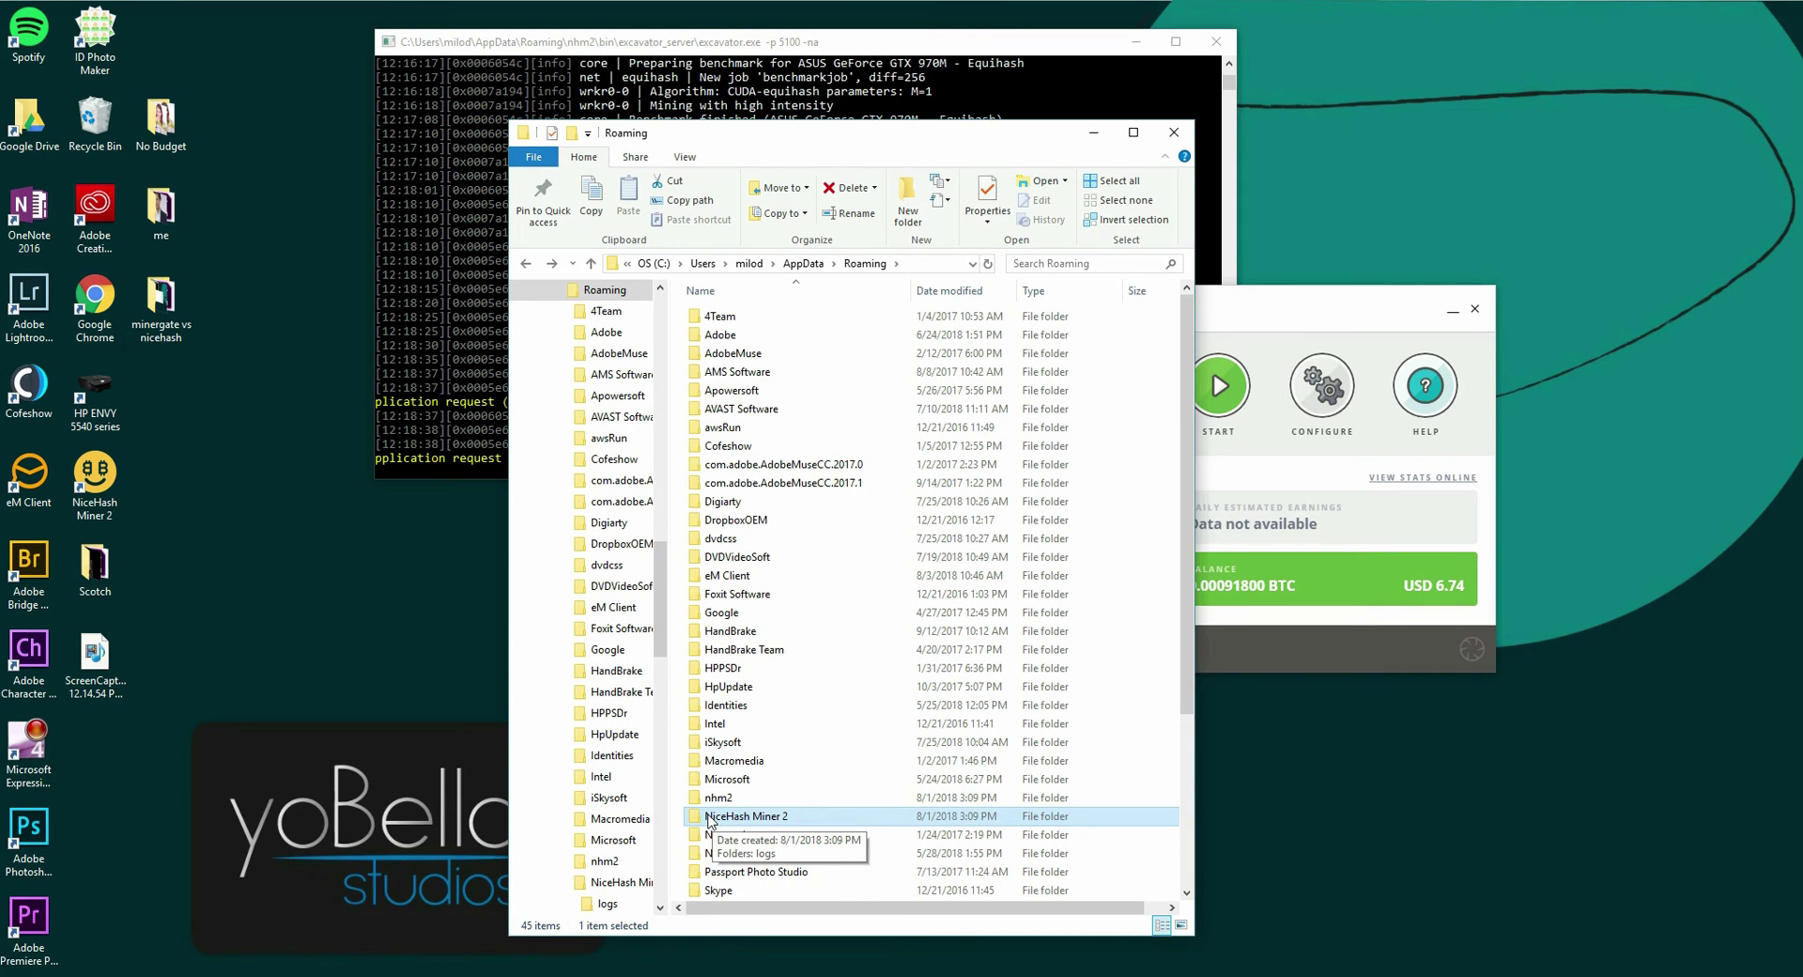
double_click(710, 816)
double_click(705, 317)
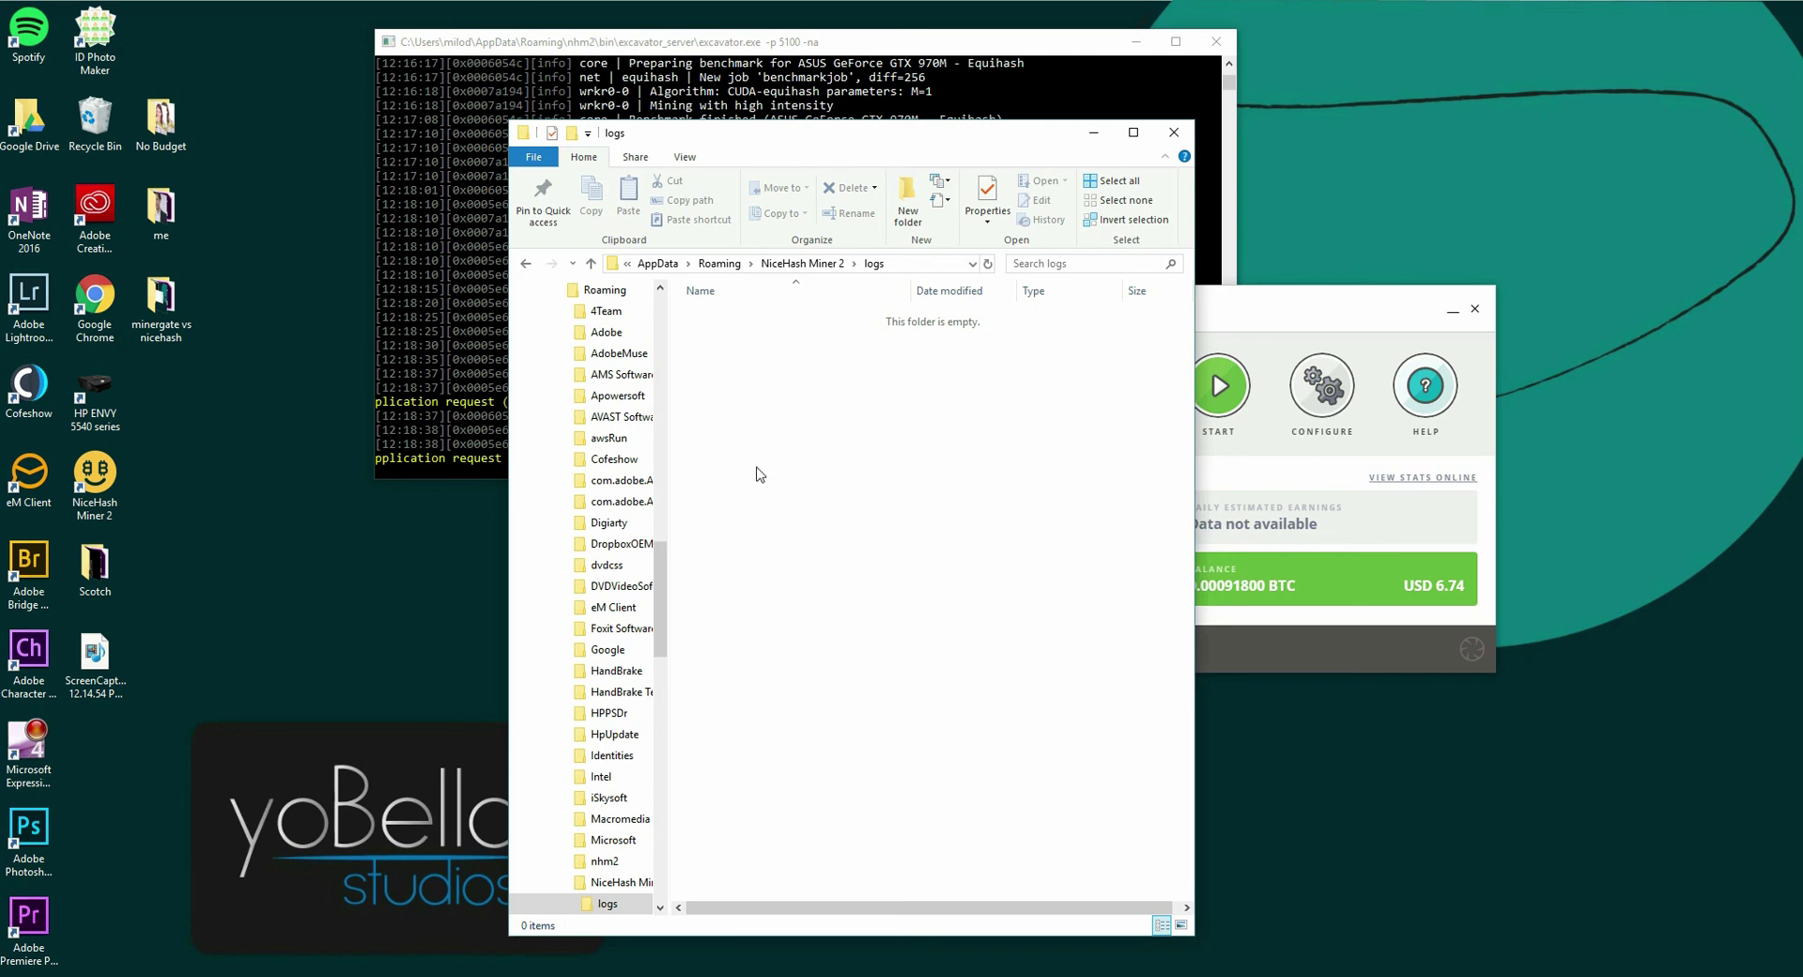
Step: Close the logs window and review GTX 970M algorithm speeds, including Equihash at 162.718 H/s
drag(1024, 139, 817, 139)
click(958, 134)
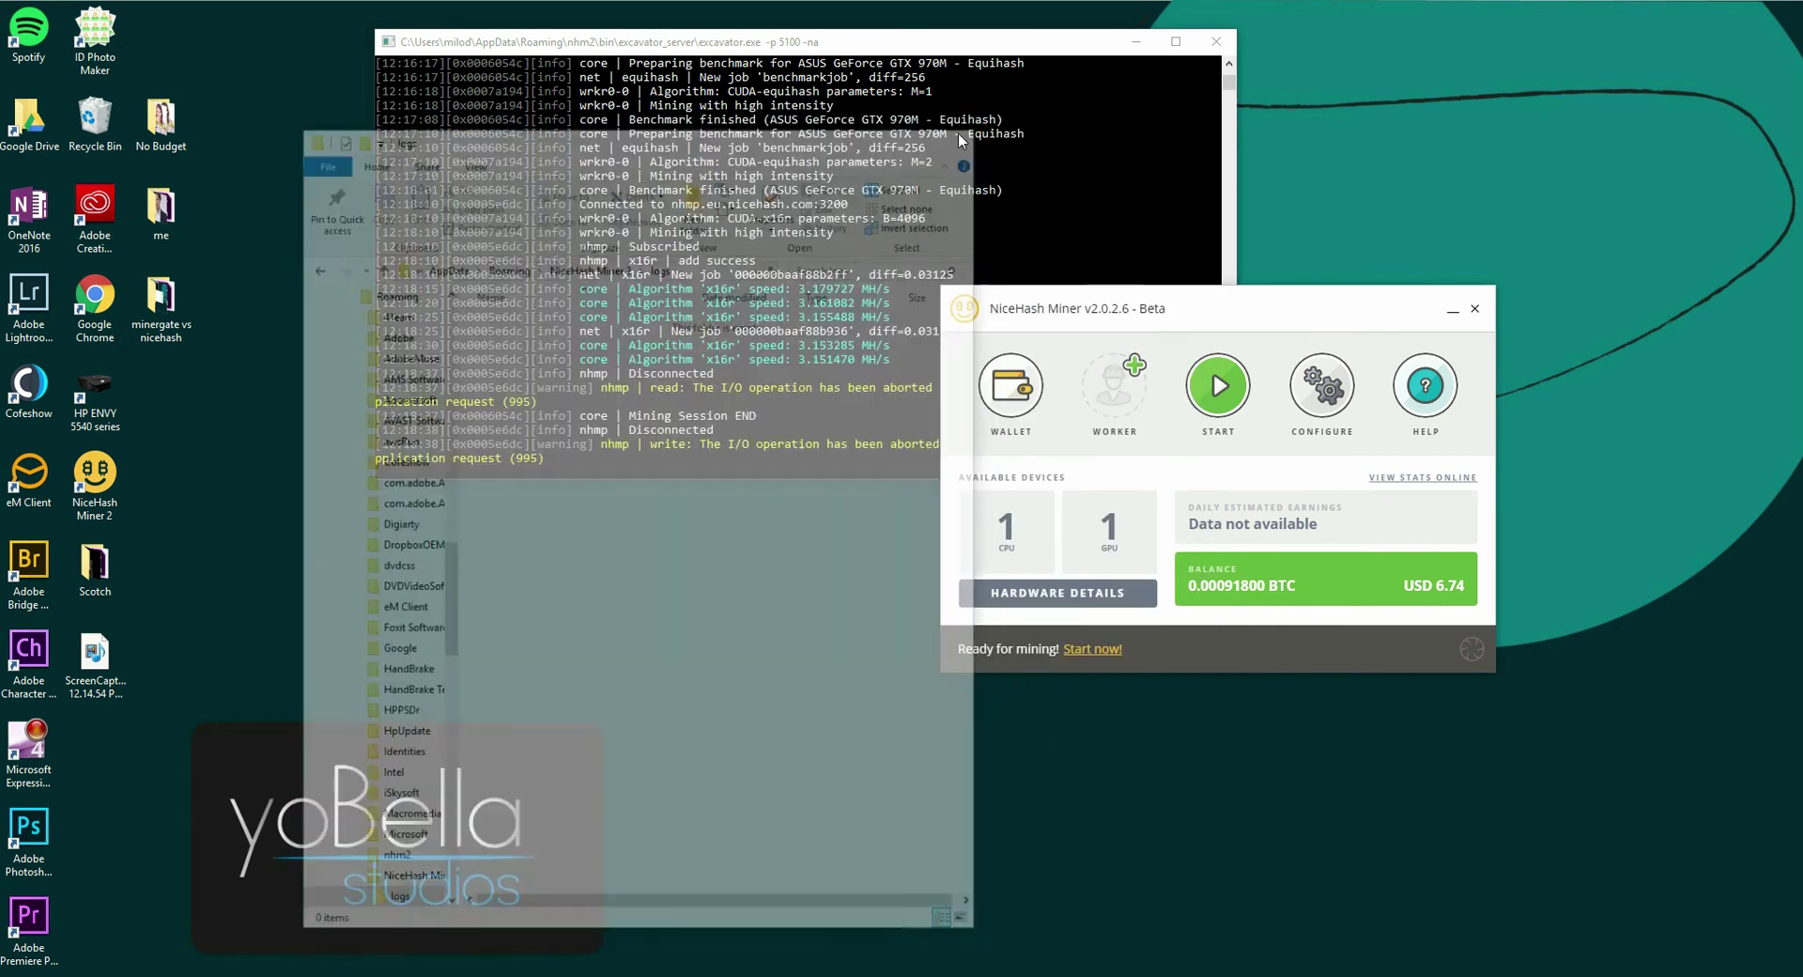
drag(1235, 305, 1111, 256)
click(941, 542)
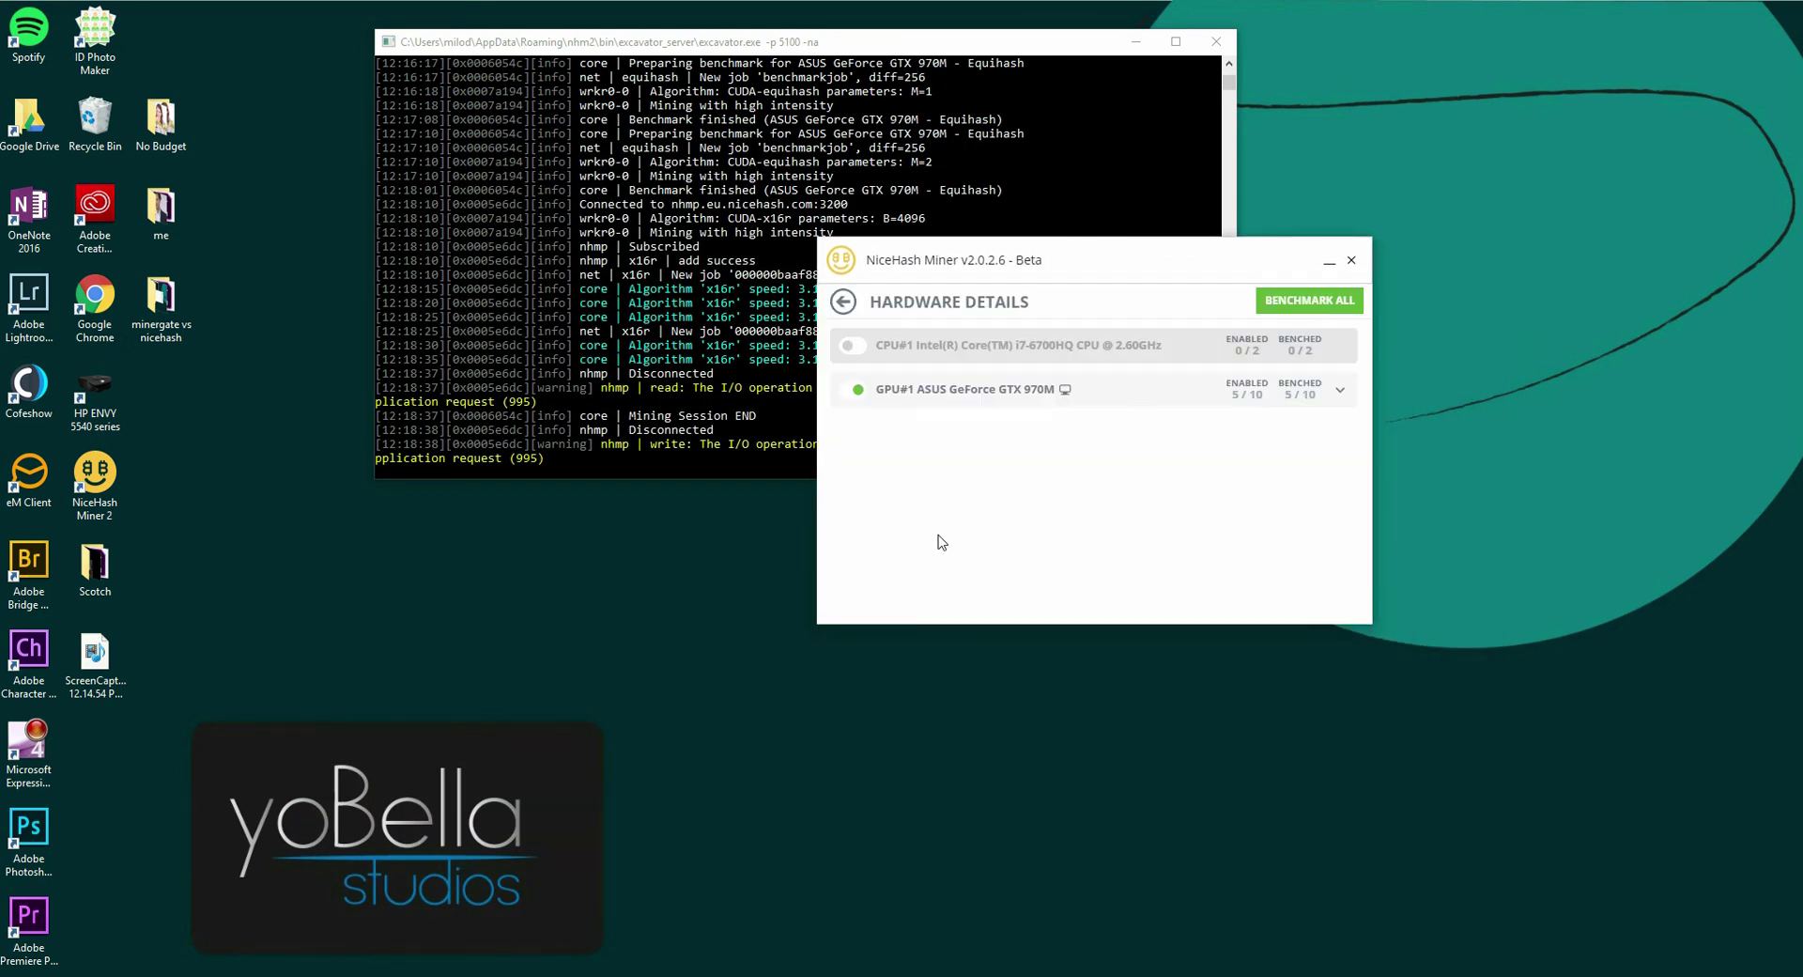
click(1340, 390)
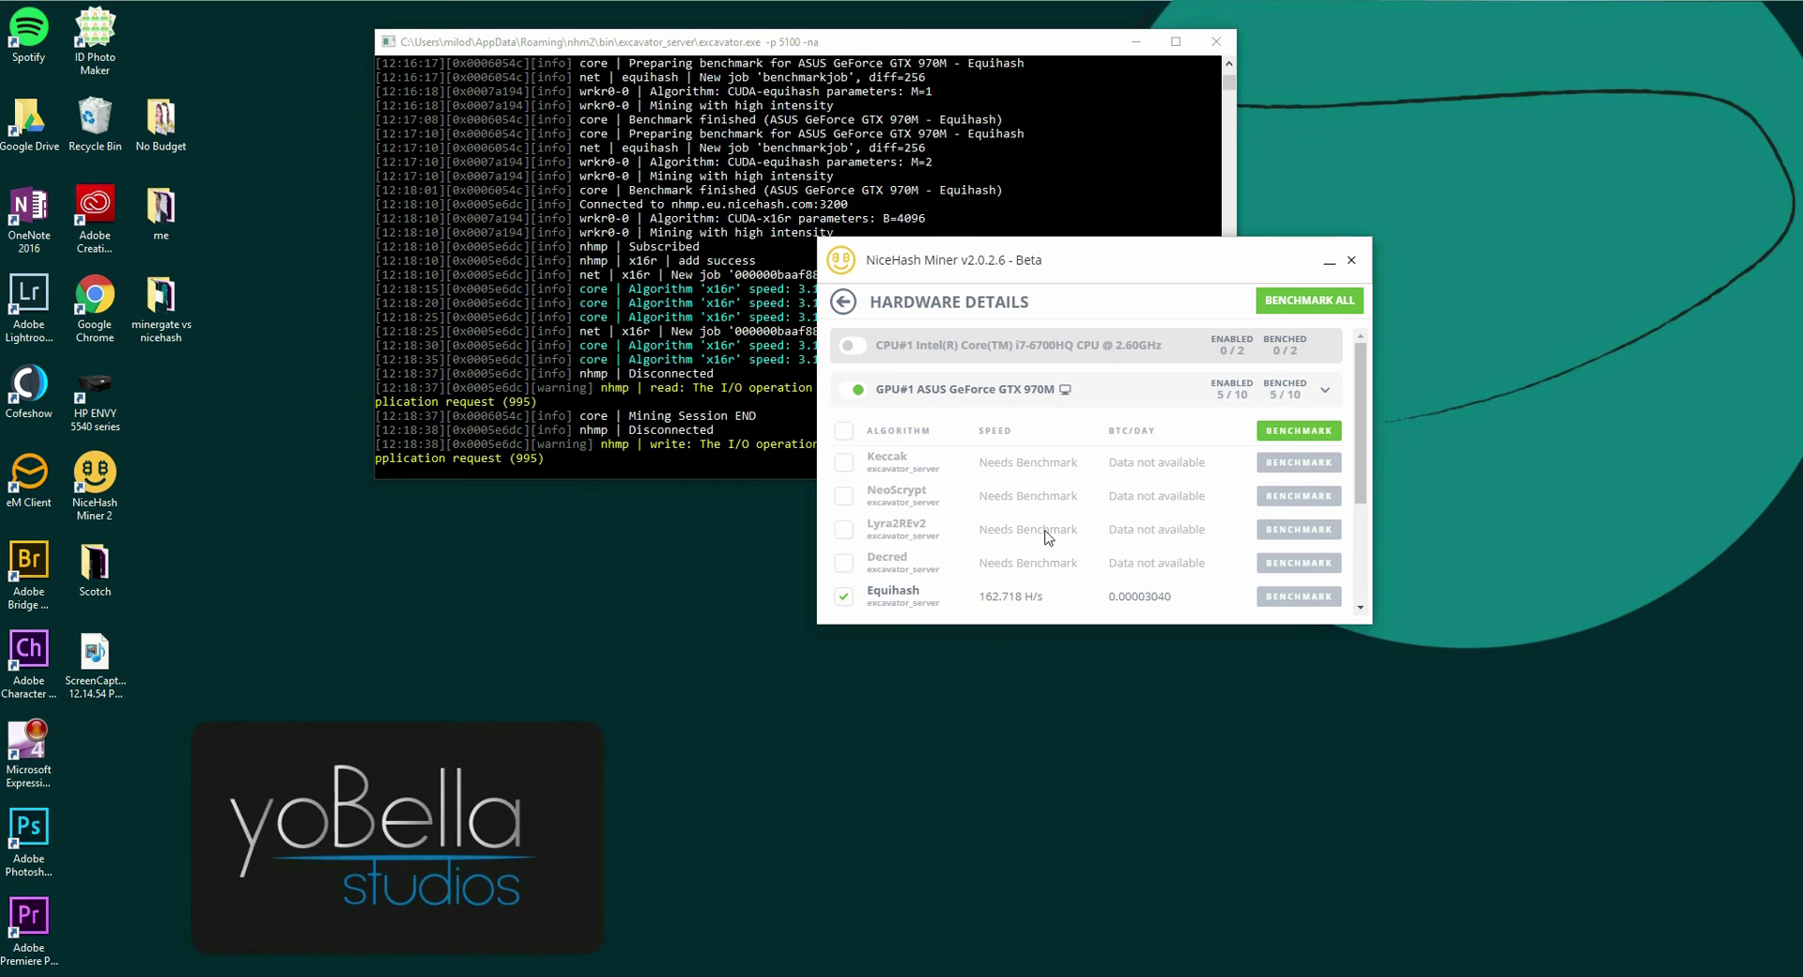
scroll(1048, 536, down, 3)
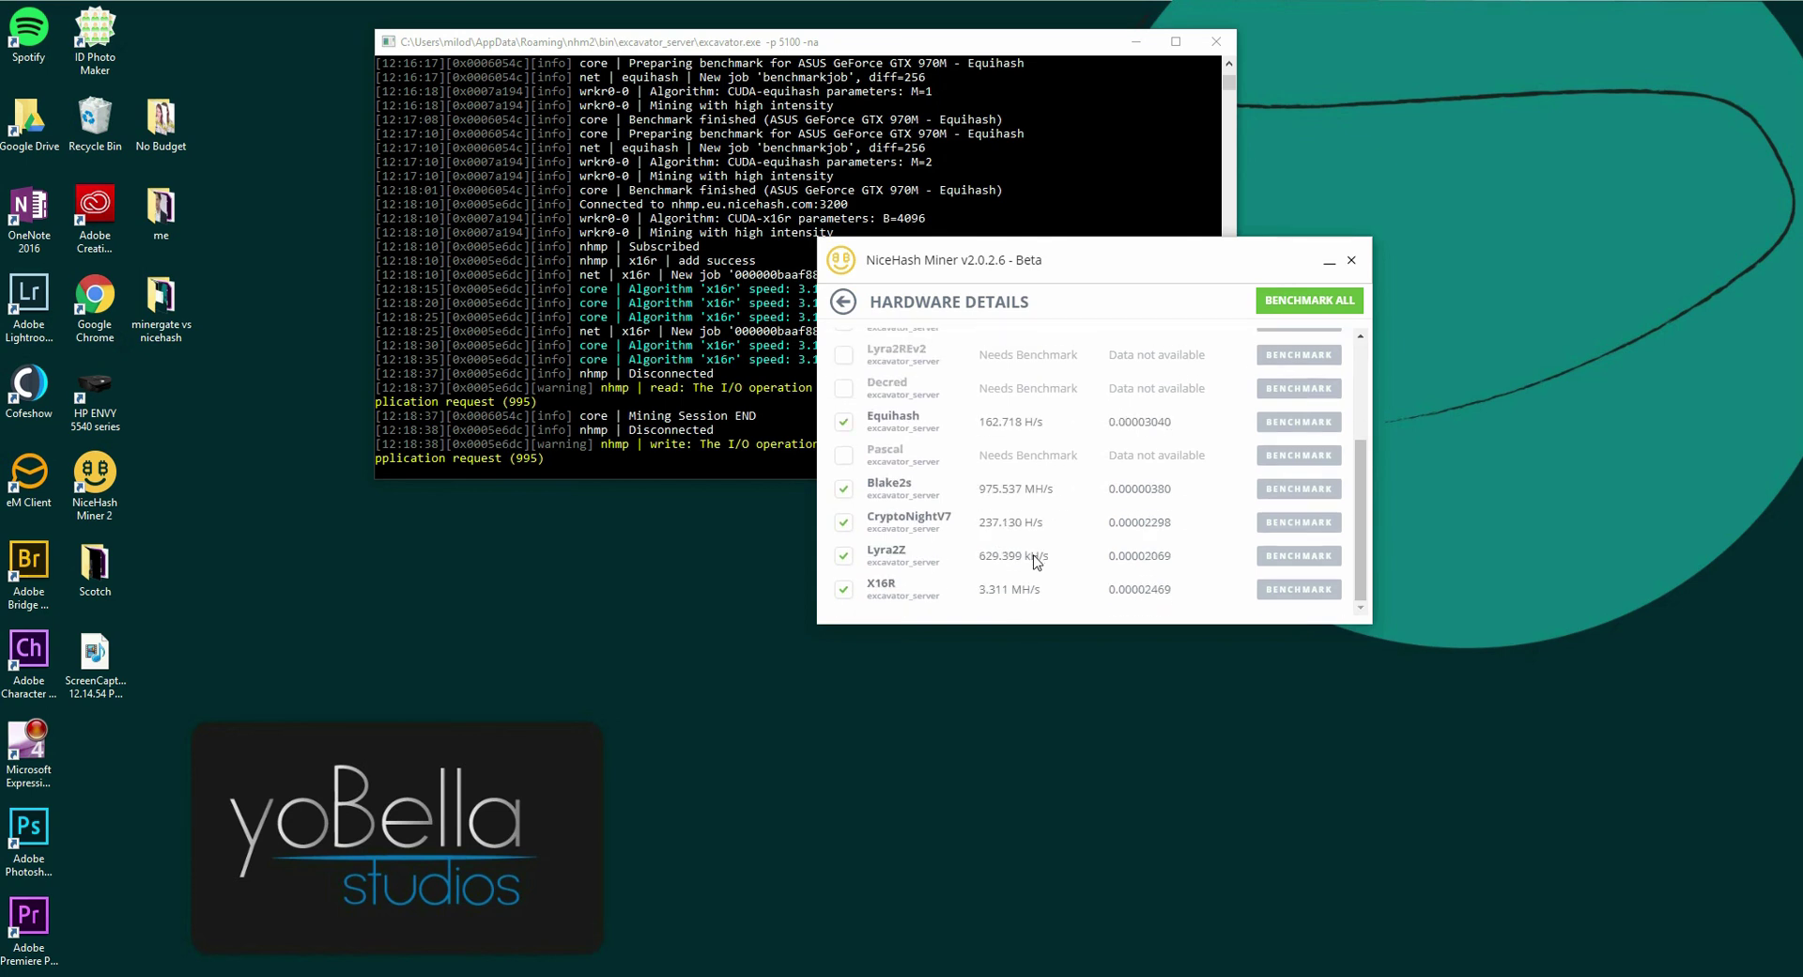
scroll(1037, 560, up, 3)
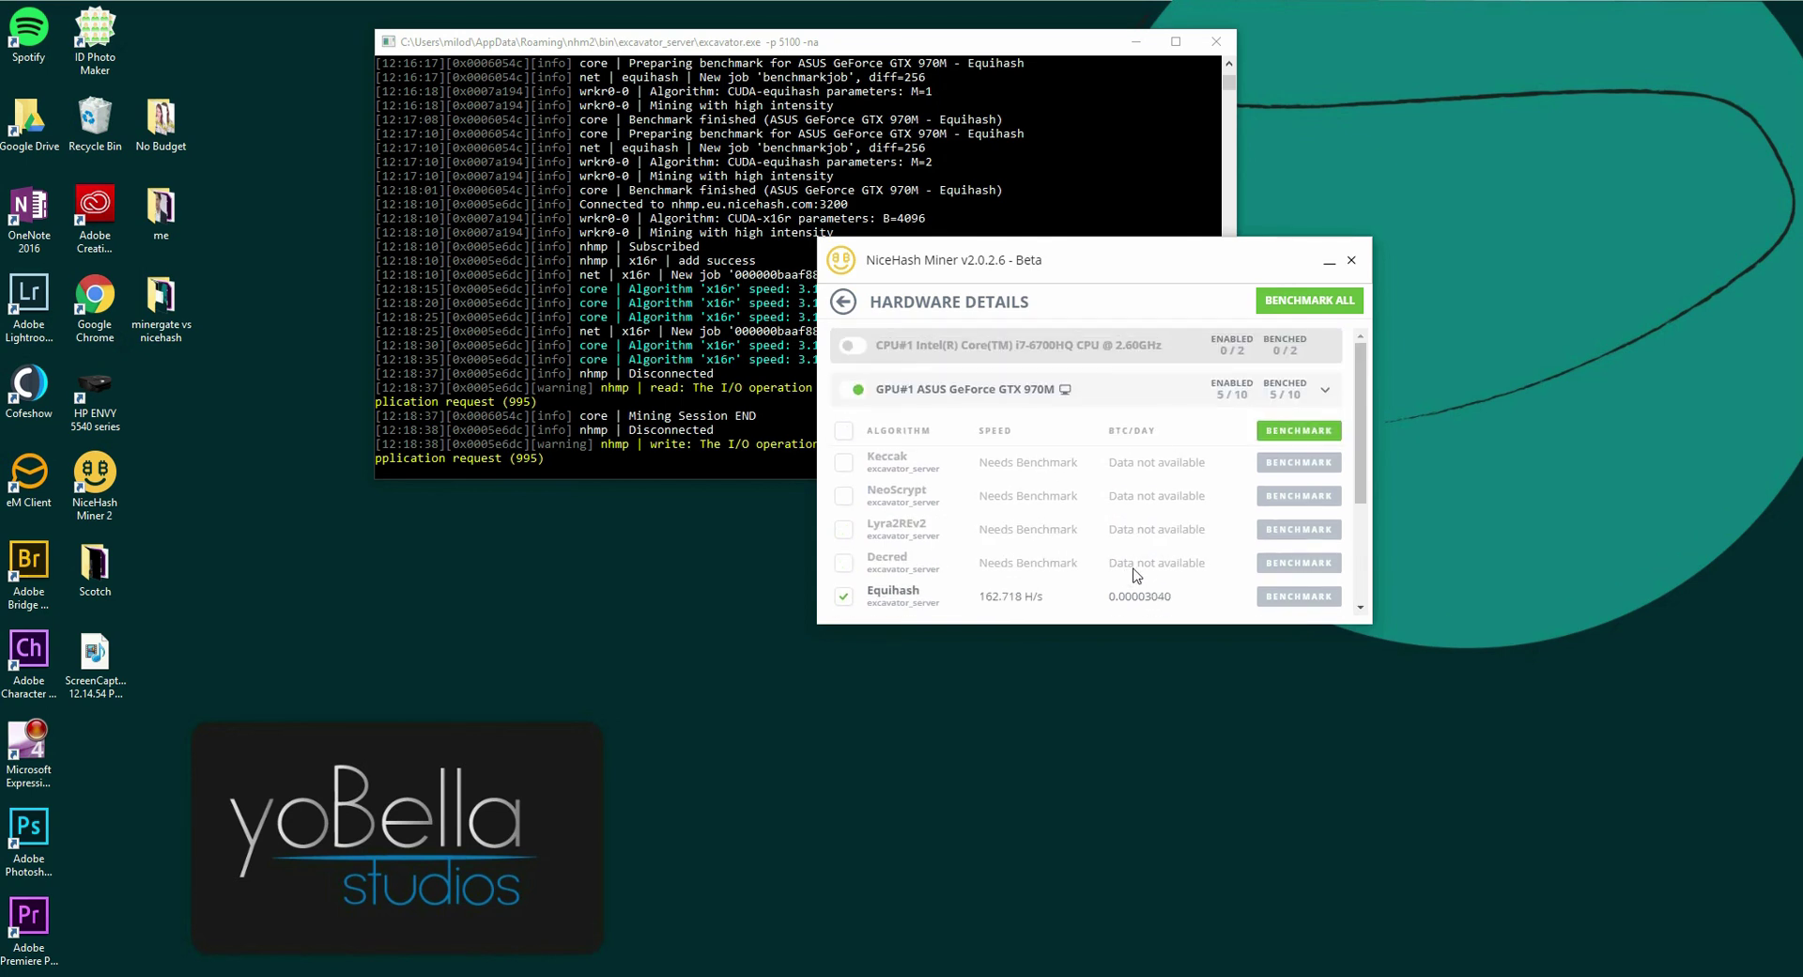